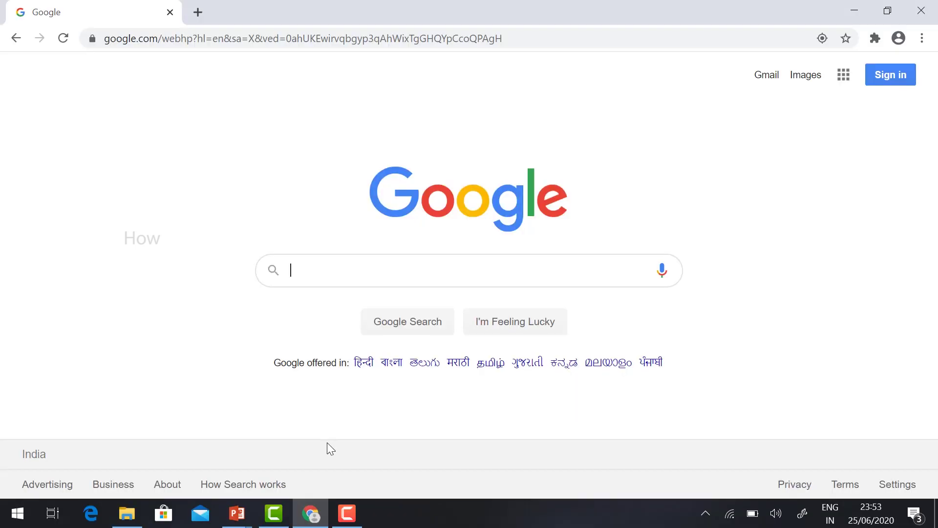
Step: Search the web for "google sites" and open the Google Sites sign-in page from the results
text(oog)
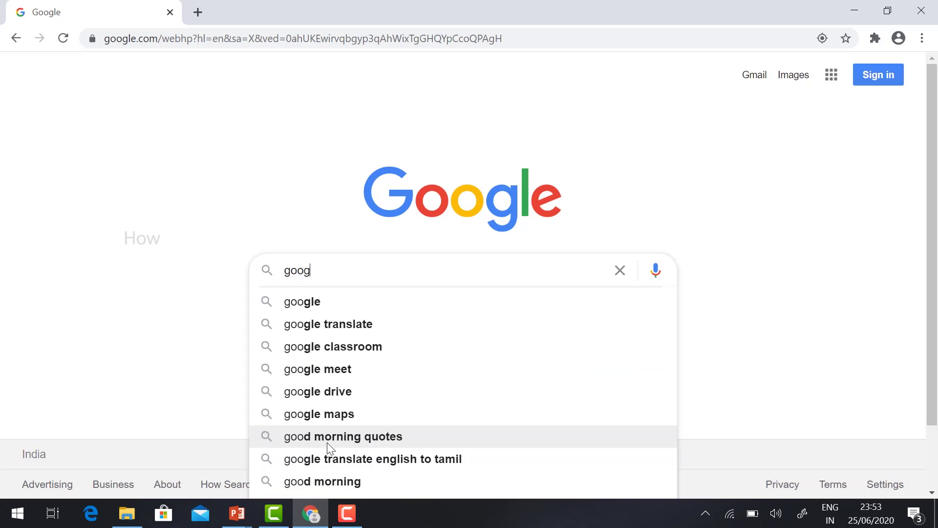
text(le sites)
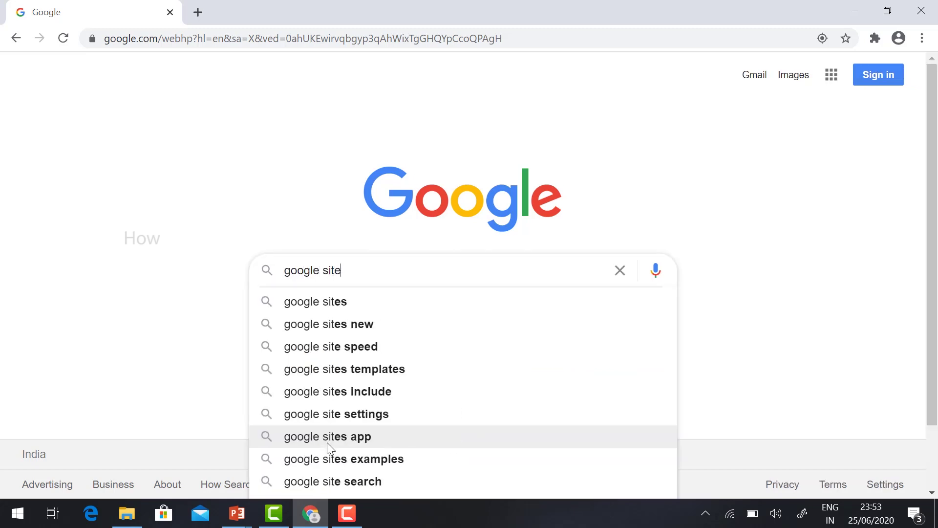
key(Return)
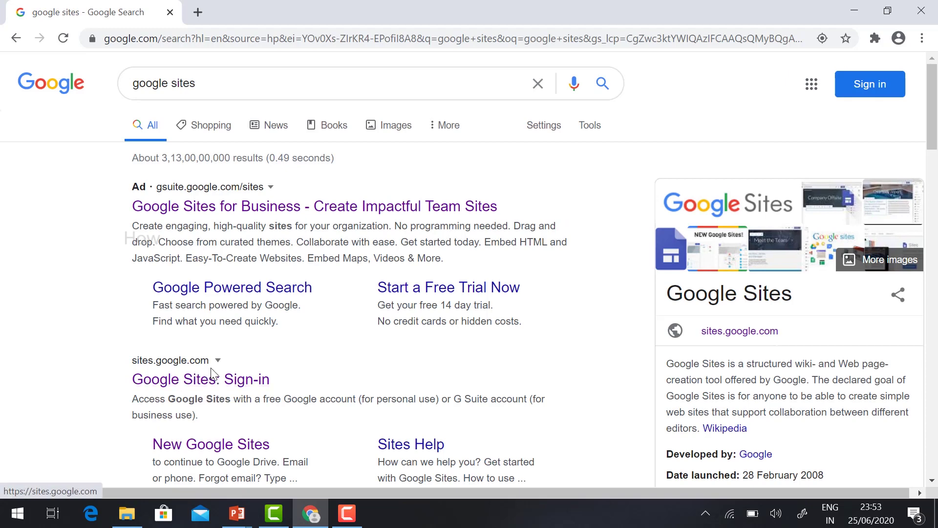
click(231, 389)
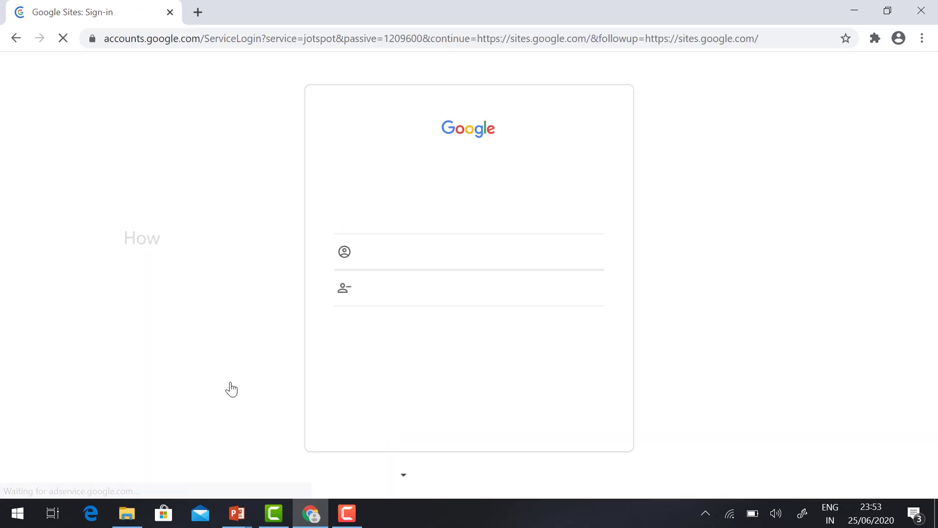
Step: Continue to Google Sites with the listed account and start a new blank site
click(317, 228)
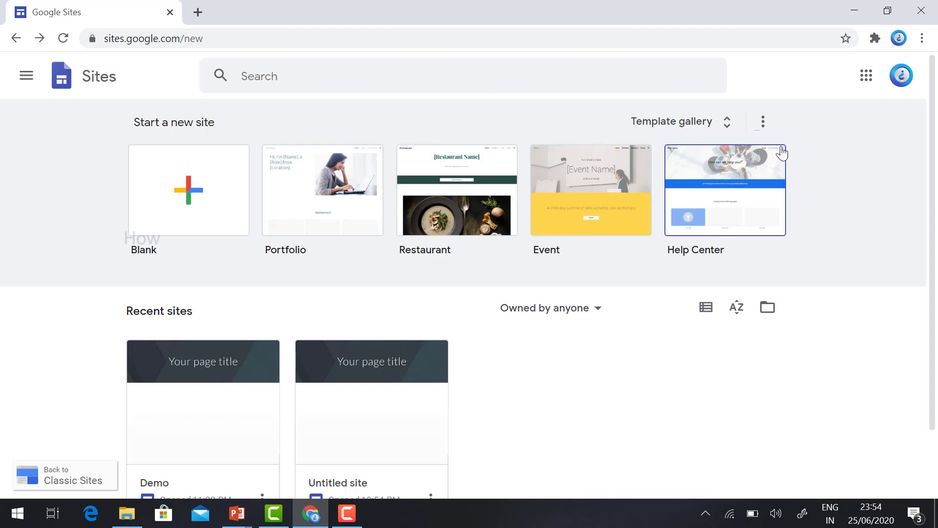
click(181, 192)
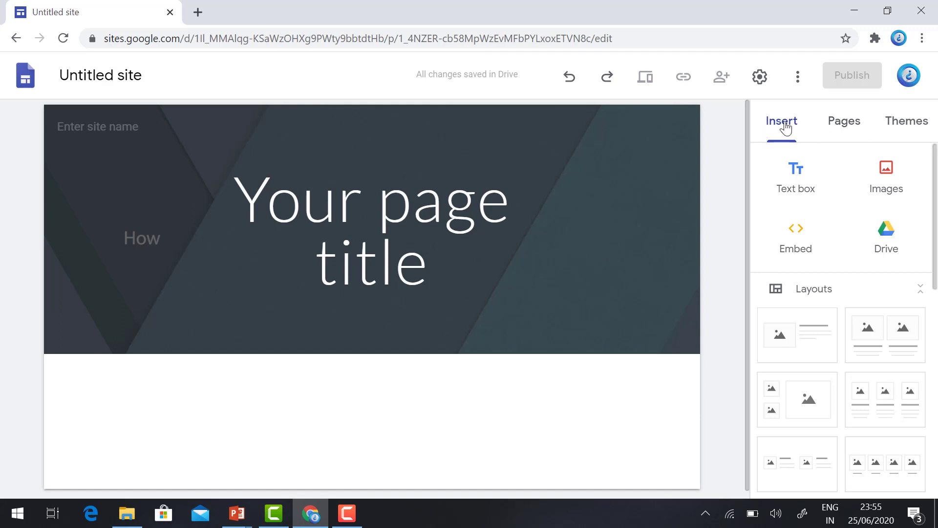
Step: Try the Diplomat and Level themes on the blank site and return it to the Simple theme
click(853, 121)
click(926, 124)
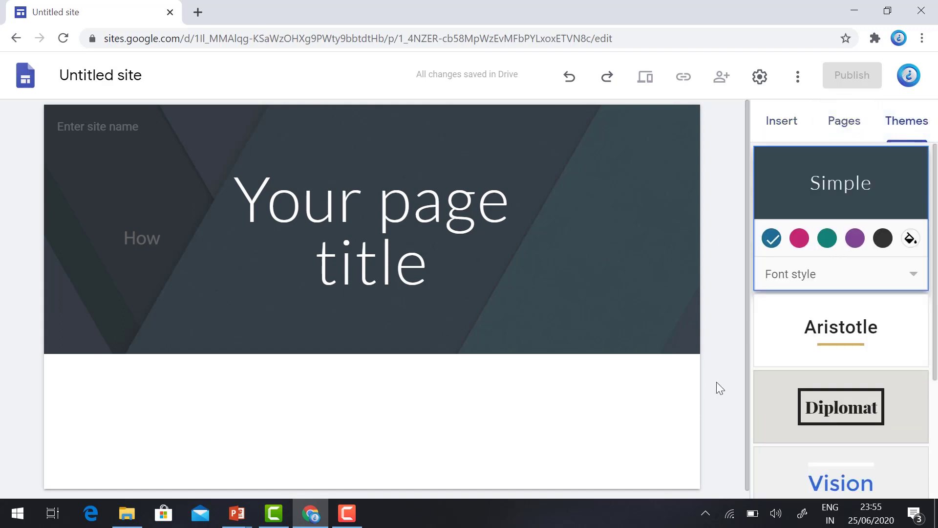
click(848, 394)
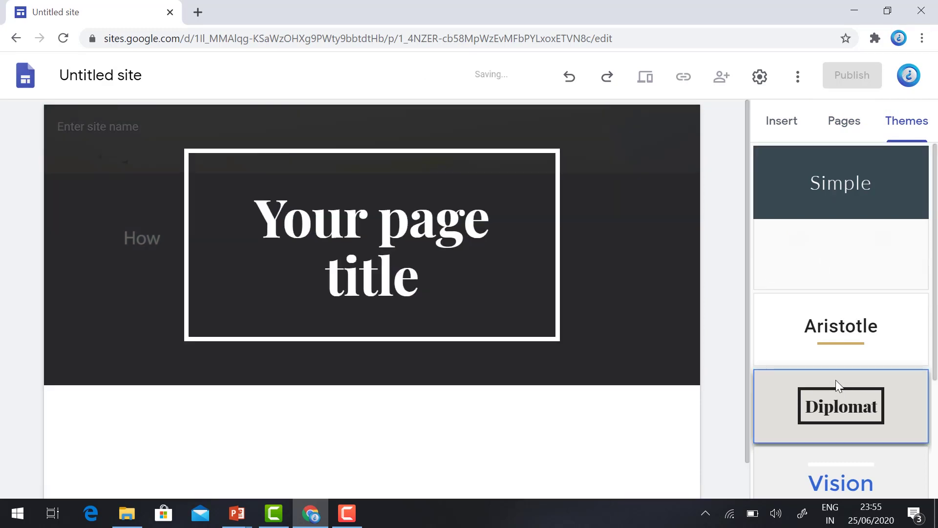
click(835, 388)
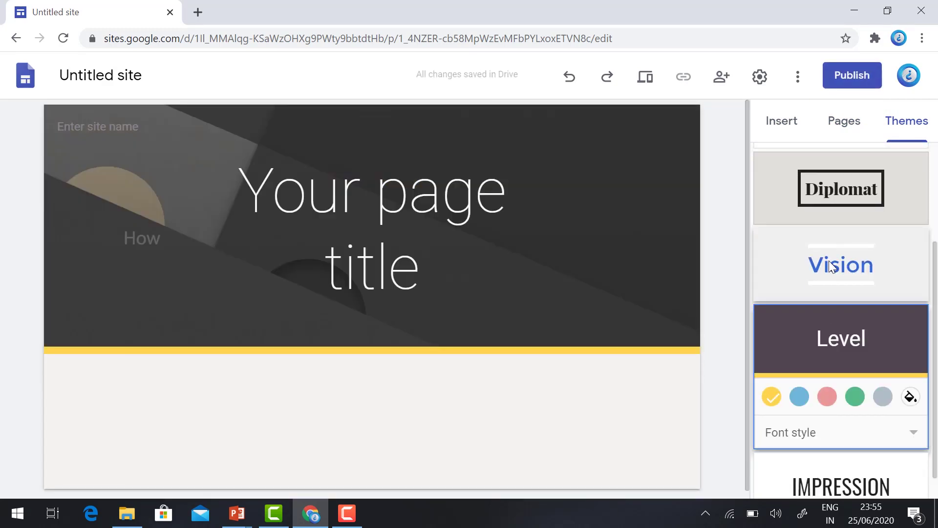
scroll(829, 260, up, 3)
click(825, 193)
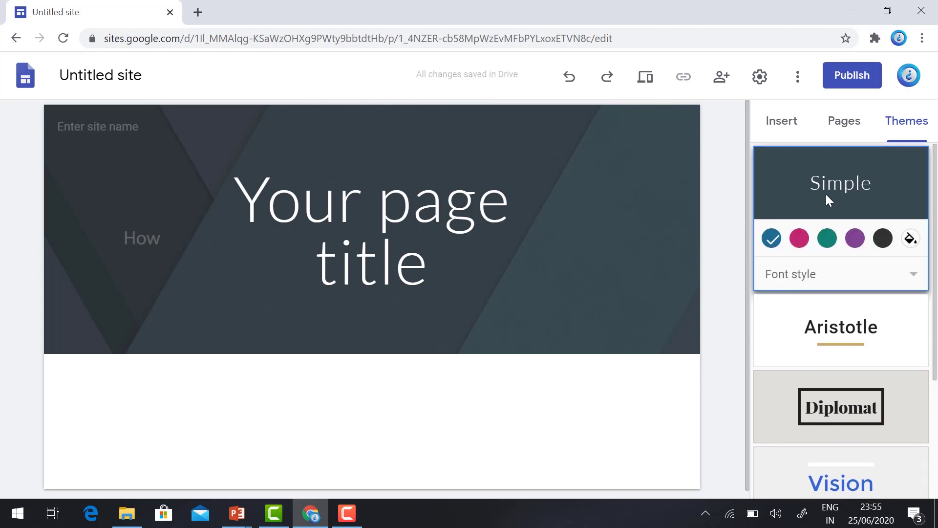
Step: Preview the site at phone, tablet and large-screen sizes, and return to the editor
click(647, 78)
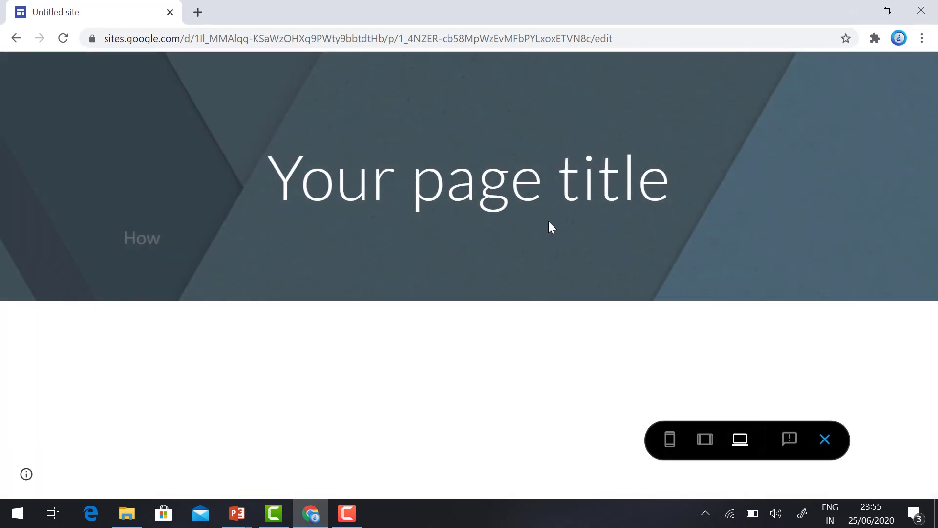
click(673, 441)
click(705, 439)
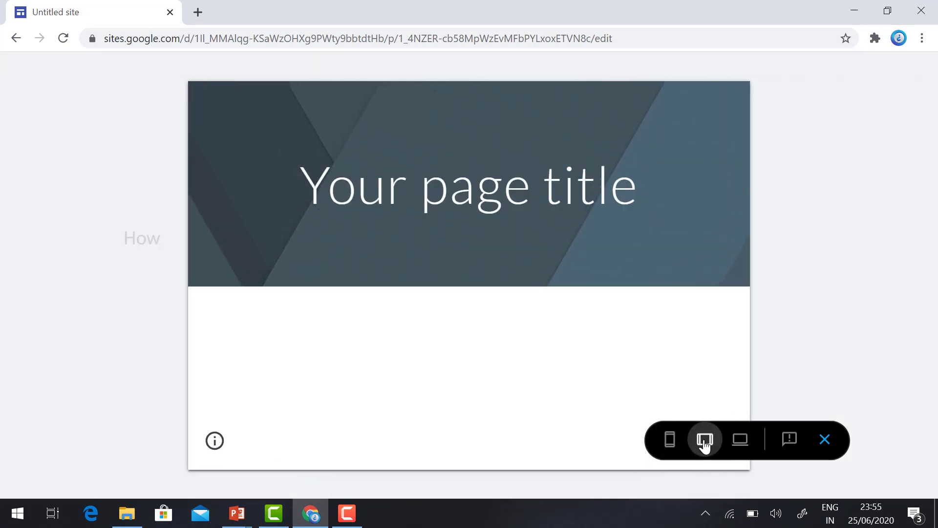
click(741, 440)
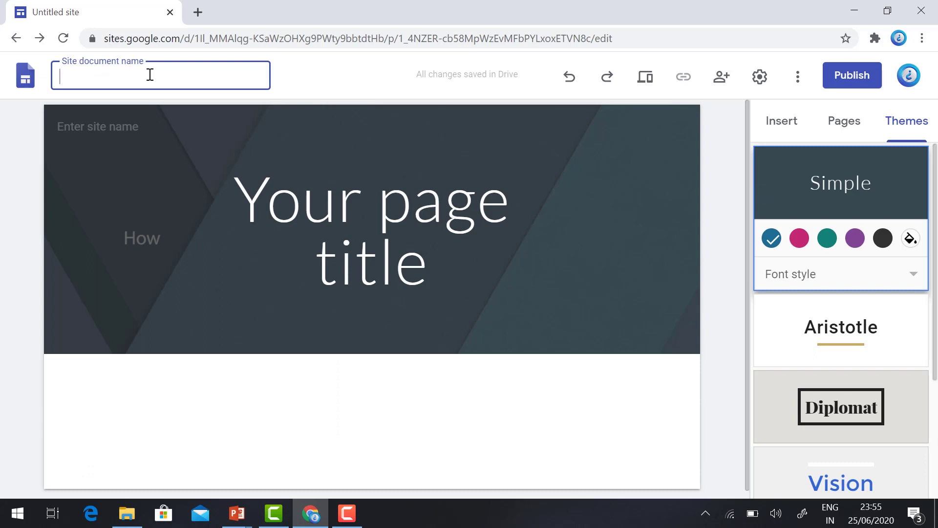
Step: Name the site document with the owner's full name followed by "Portfolio", and replace the page title with "Welcome"
text(Martin Joseph Portfolio)
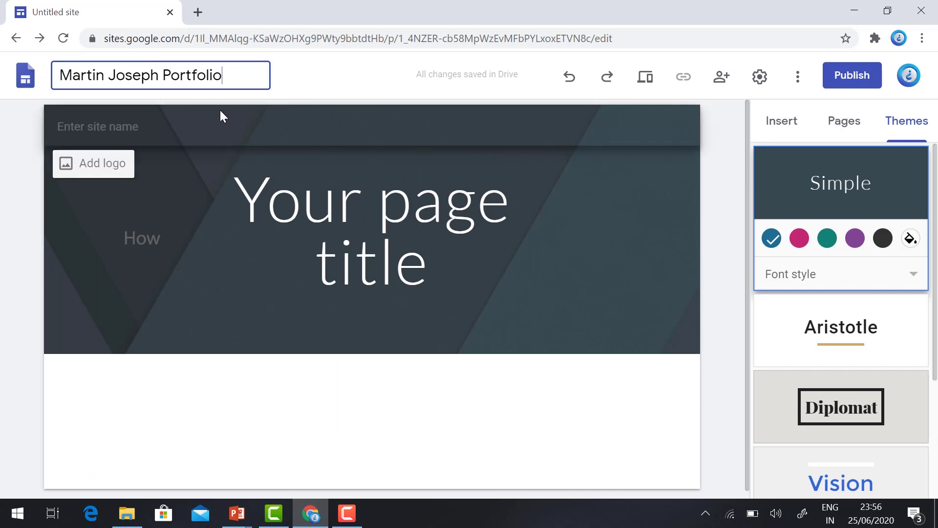
key(Return)
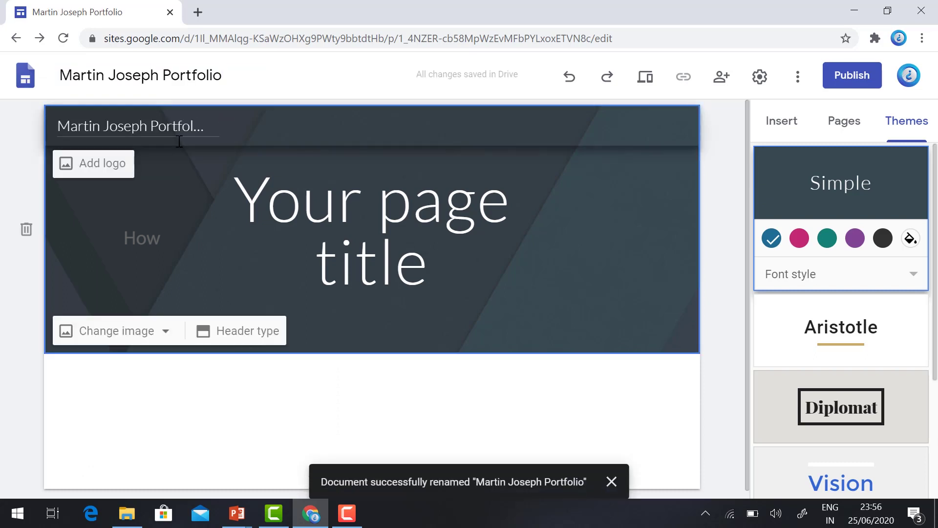
click(242, 202)
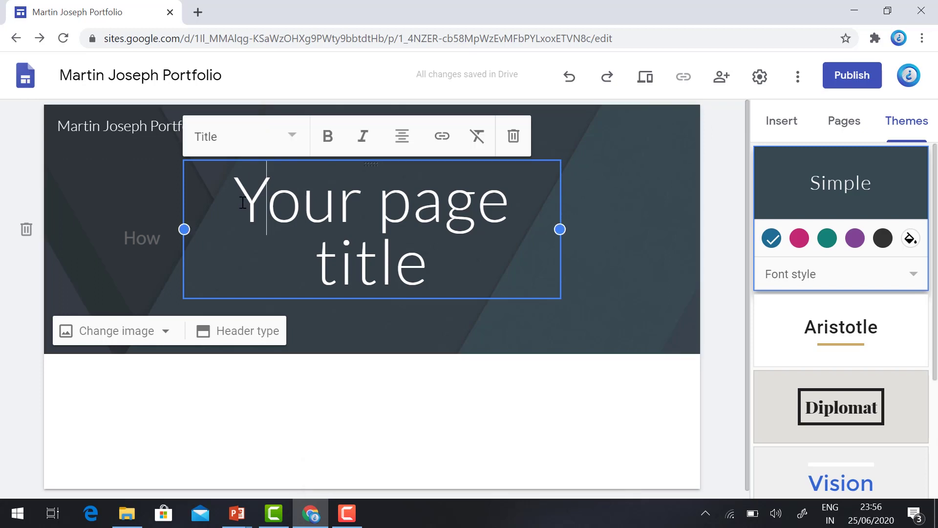
drag(243, 203, 448, 272)
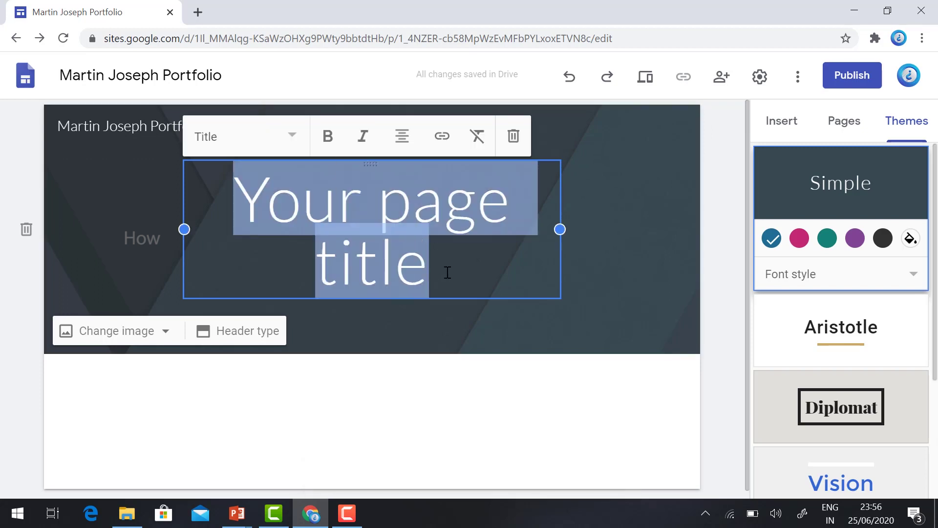
text(Welcome)
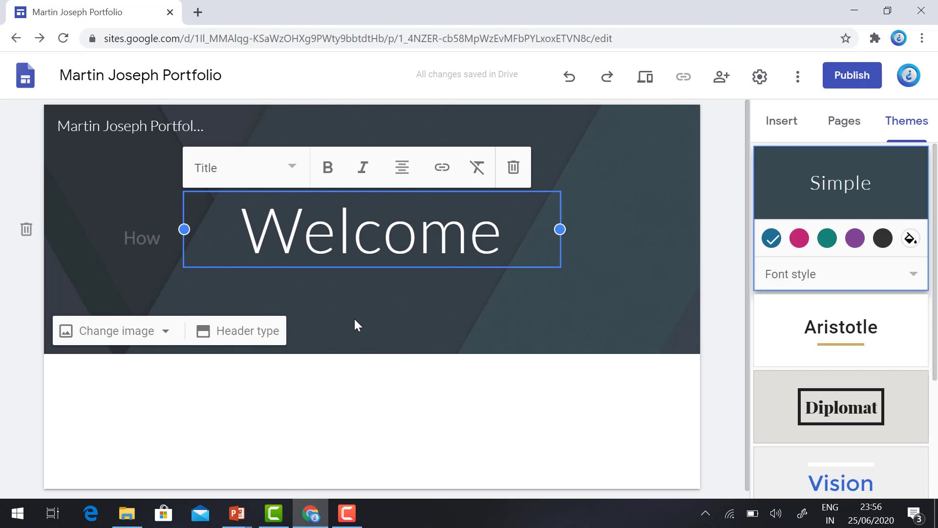
Step: Replace the header background by uploading the banner image from the website folder
click(140, 332)
click(119, 382)
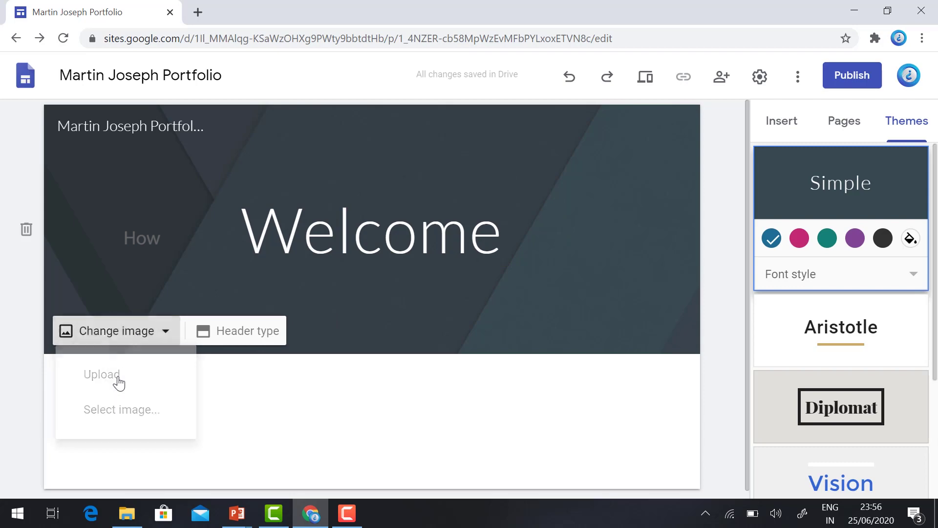
click(58, 194)
click(247, 121)
click(353, 333)
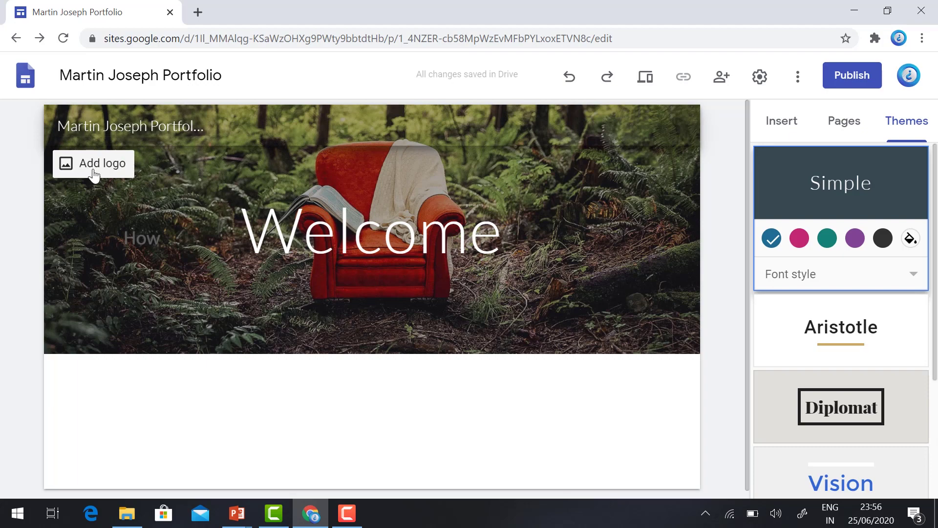
Step: Upload the logo-03 image as the site's logo and close the brand image settings
click(94, 169)
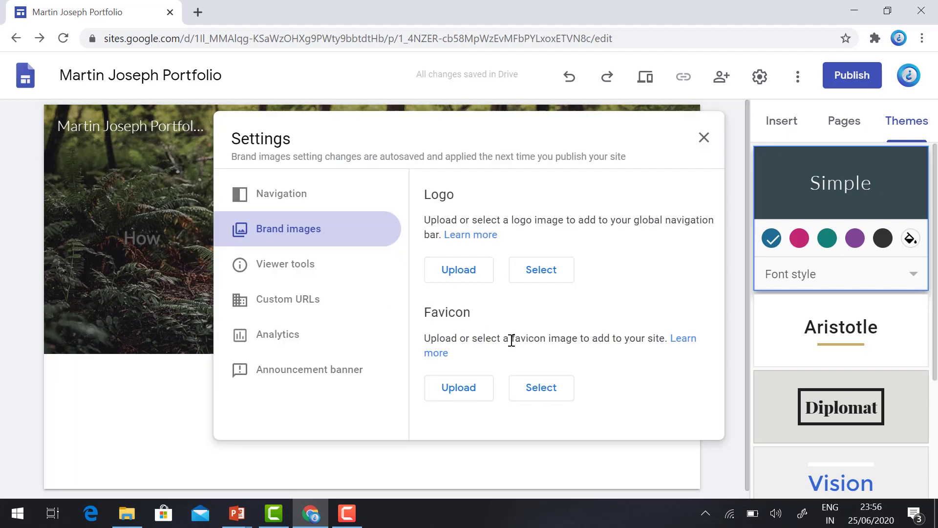
click(458, 270)
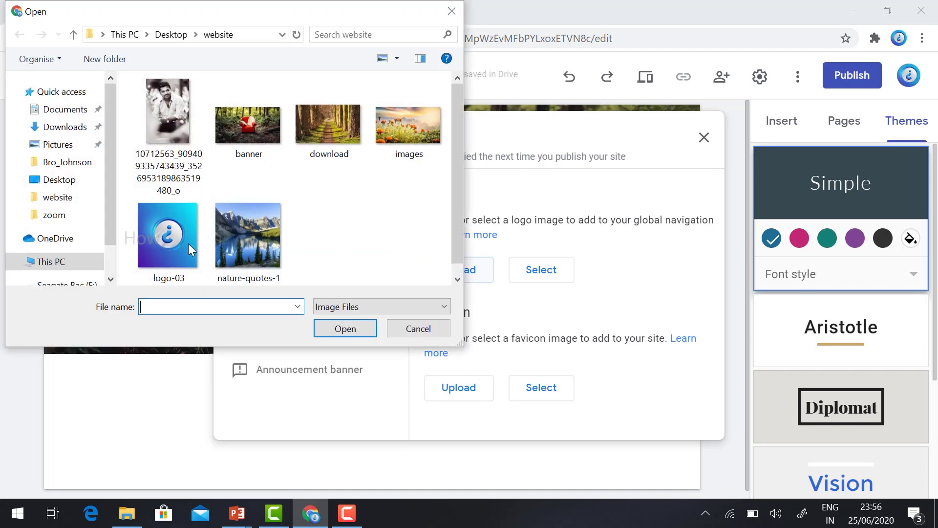
double_click(169, 242)
click(705, 140)
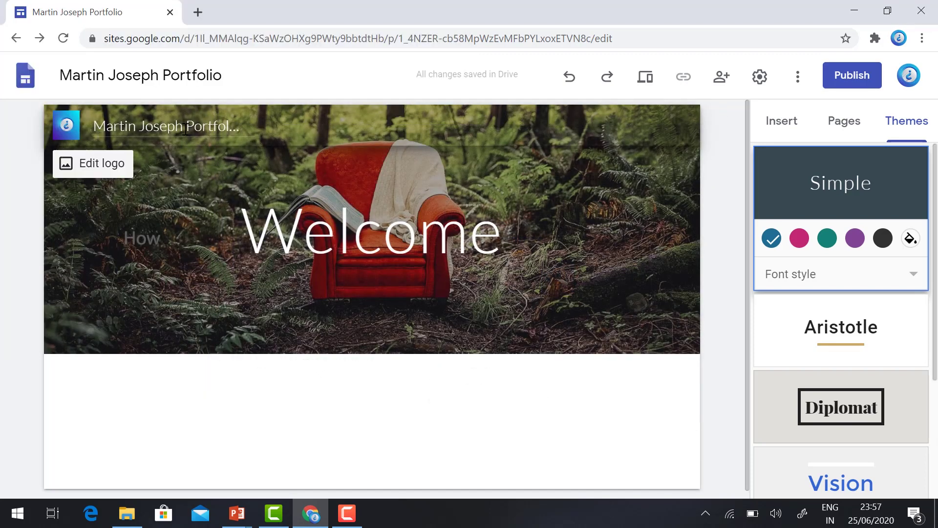
Step: Remove "Portfolio" from the site name in the header, leaving only the owner's full name
drag(186, 129, 290, 124)
key(BackSpace)
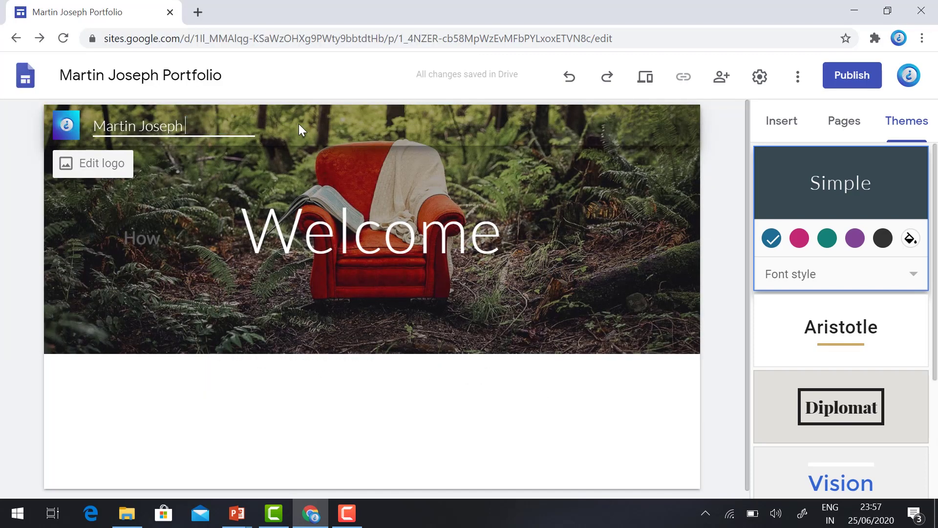
click(145, 209)
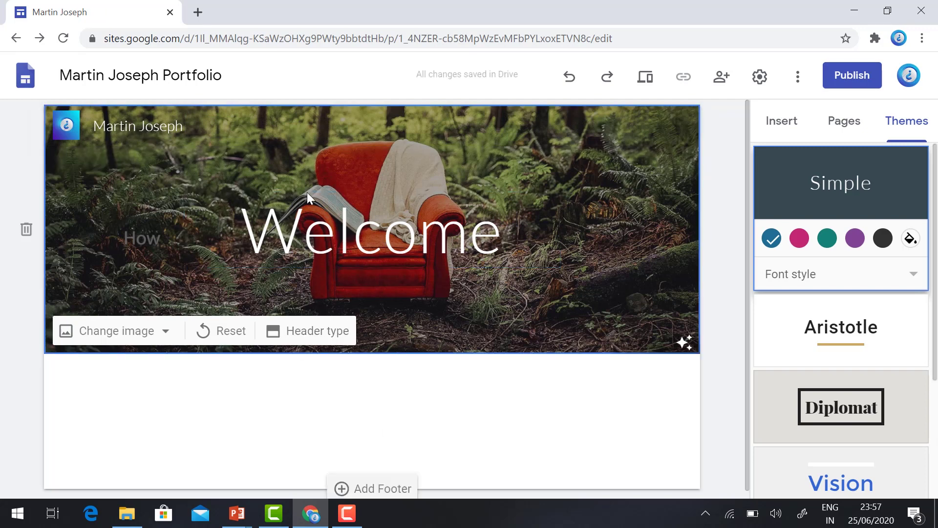
Step: Add a footer reading "Copyright@2020" followed by the owner's full name
scroll(274, 352, down, 1)
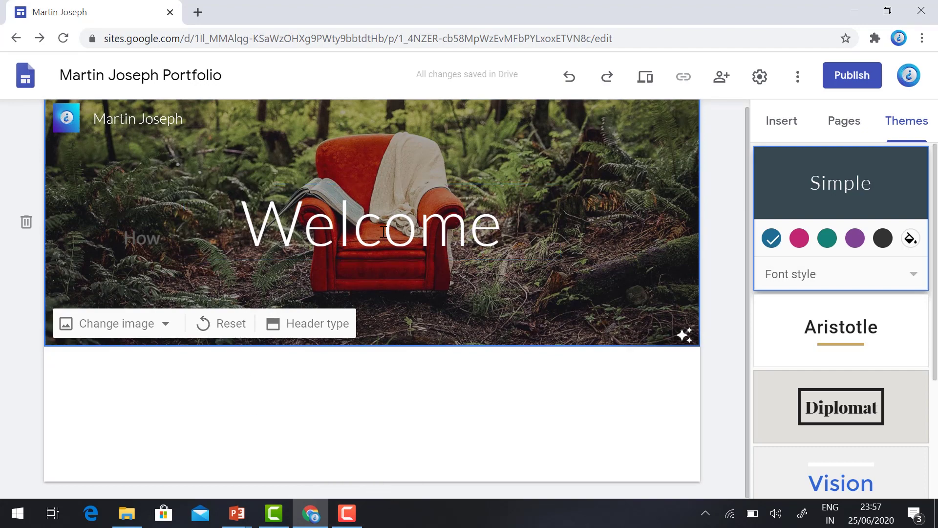
click(390, 483)
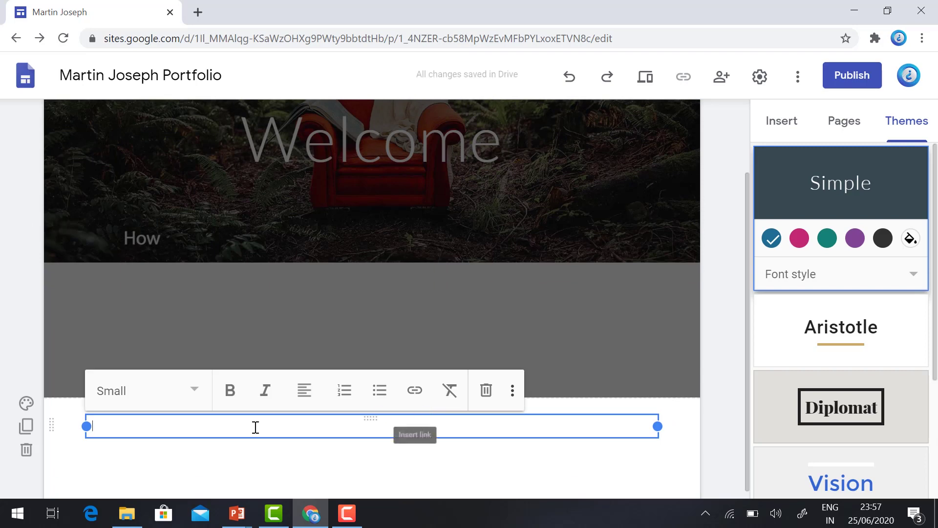
text(Copyright@2020 Martin joseph)
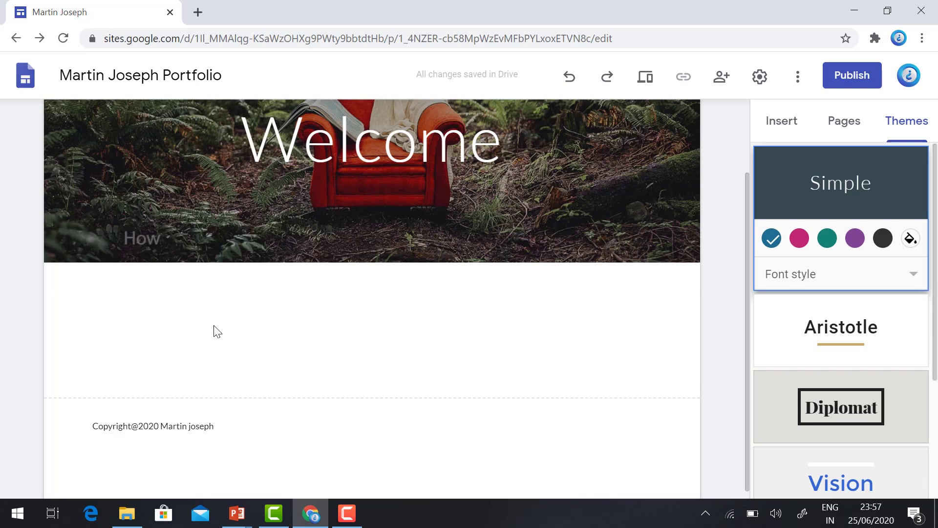
Step: Try the layout with one image beside text below the header, and delete the inserted section
click(792, 128)
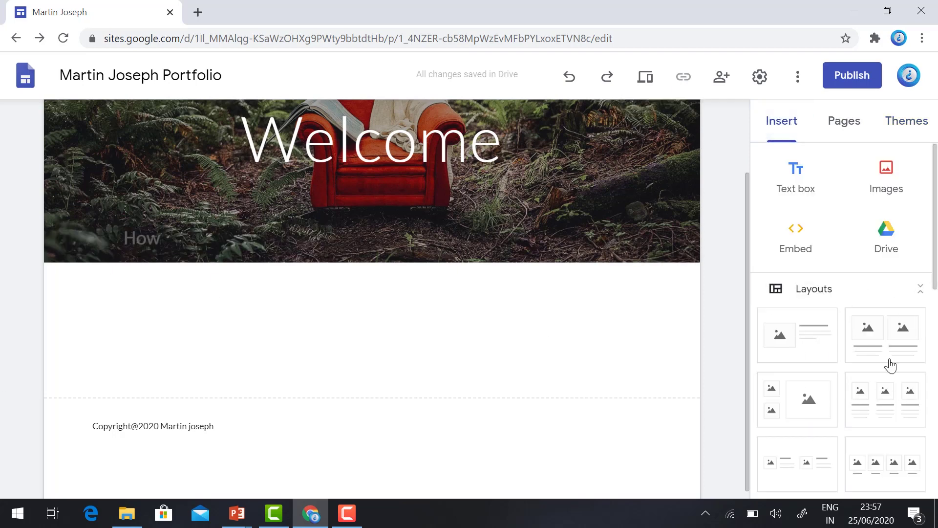
click(785, 332)
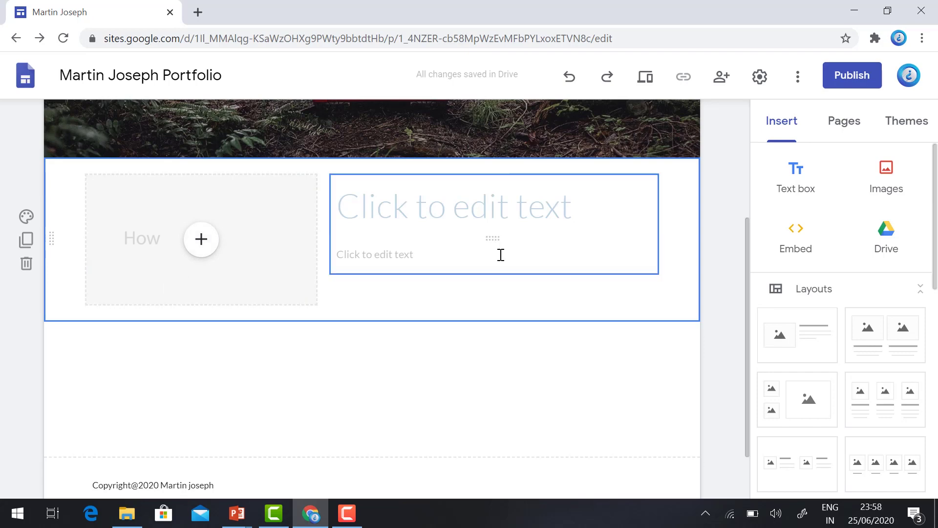
click(27, 264)
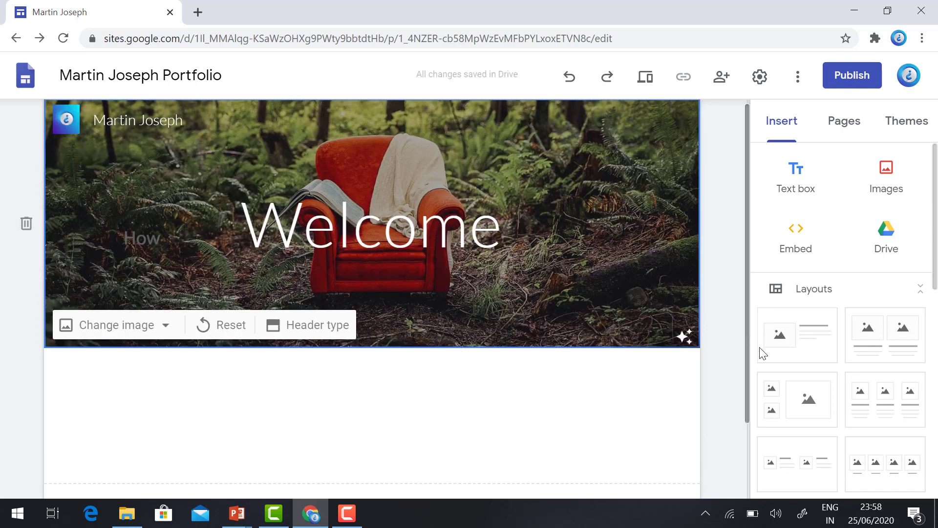
Step: Insert the layout with one image beside text and upload the black-and-white portrait photo into its image placeholder
click(798, 345)
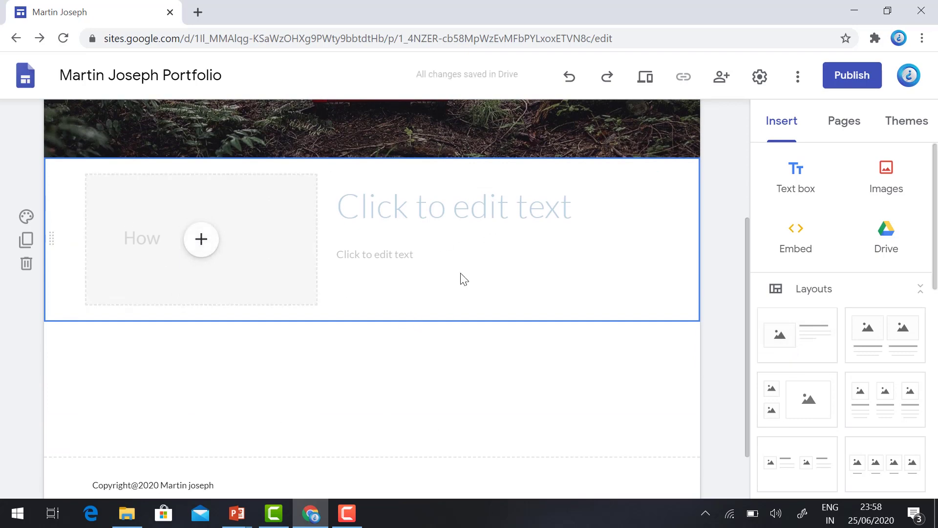
click(198, 247)
click(244, 288)
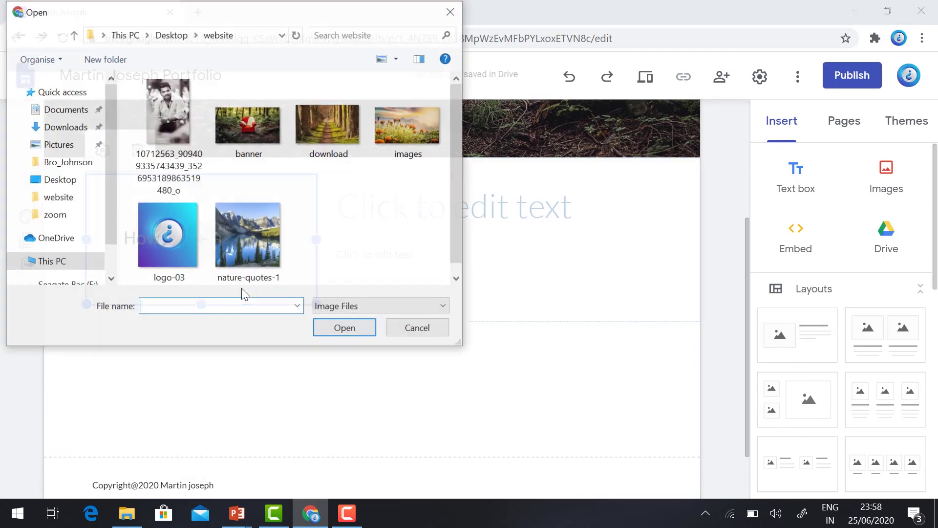
click(146, 111)
click(344, 328)
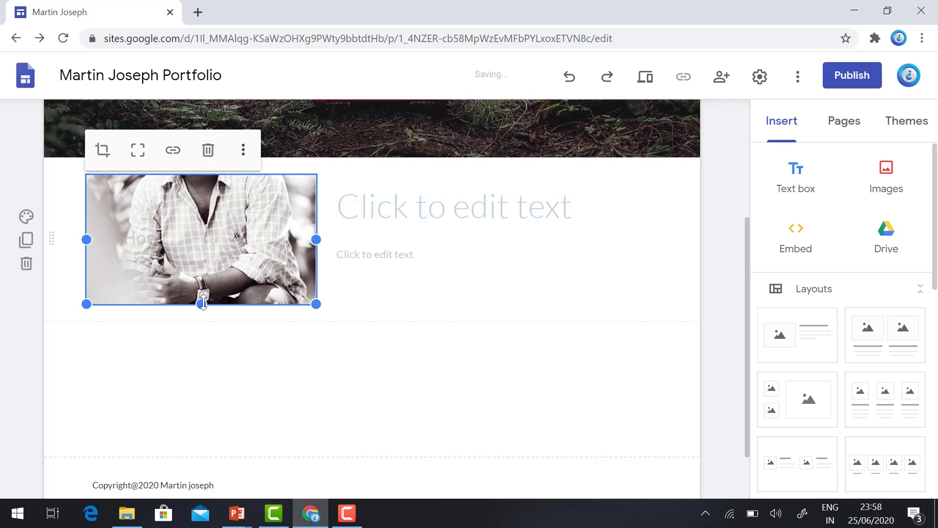
Step: Extend the portrait photo downward to show the whole picture and enter the heading "Welcome to my website" beside it
drag(203, 303, 200, 469)
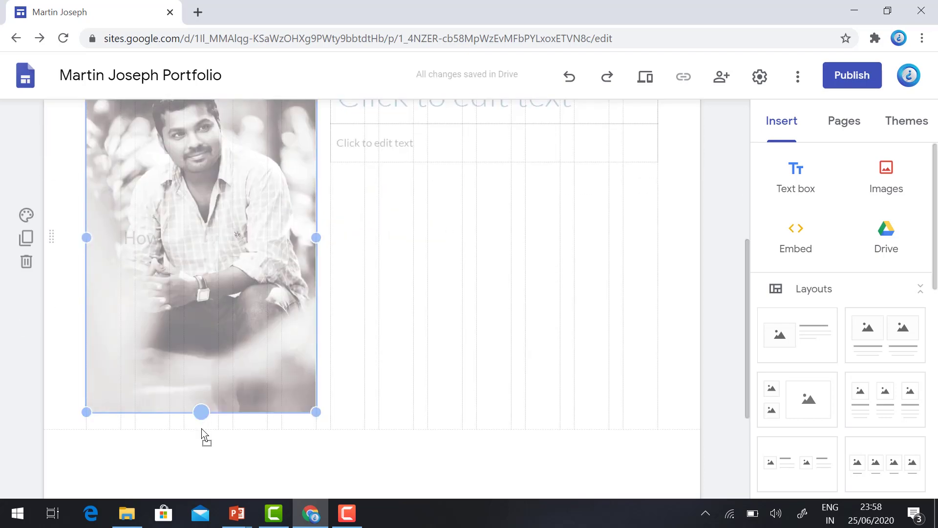
drag(205, 282, 461, 241)
Step: Fill the body text under the heading with the owner's introduction, "subscribe to my channel." and a paragraph on the channel's technical and graphic videos
click(373, 324)
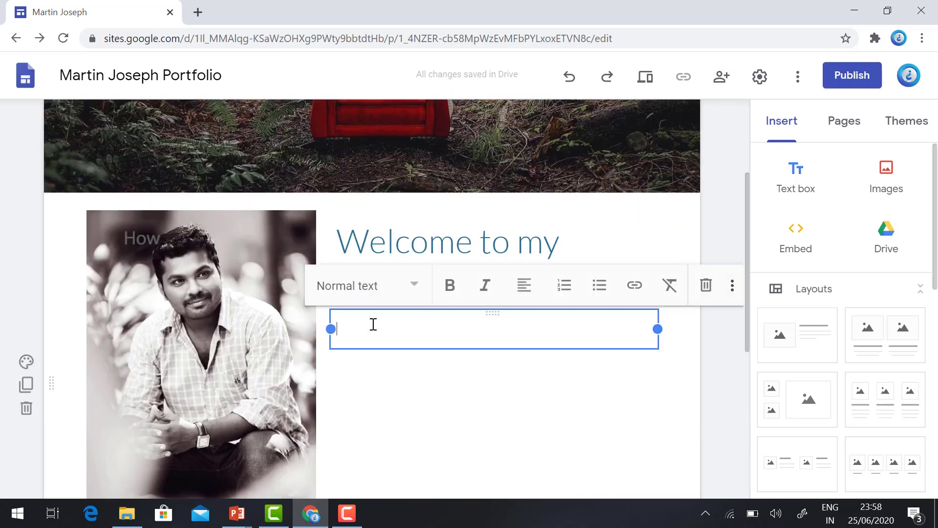
text(Hi, I'm Martin Joseph. This is my official channel, those who interest to learn about technical and graphic related you can use to grow your life style.   subscribe to my channel.   My channel publishes videos that focus on technical and graphic. If that sounds like it could be helpful for you, please join me!)
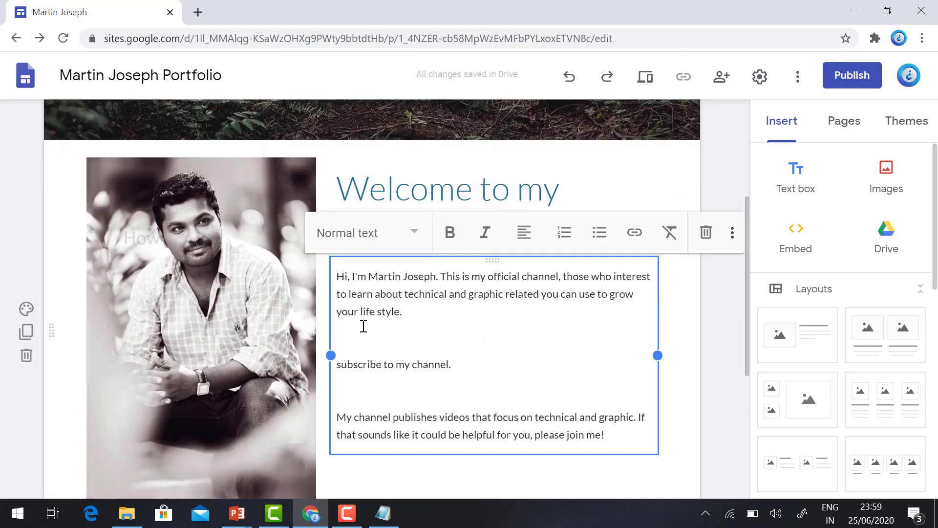
click(690, 368)
Step: Insert the layout with three images above headings and text below the introduction section
scroll(427, 354, down, 3)
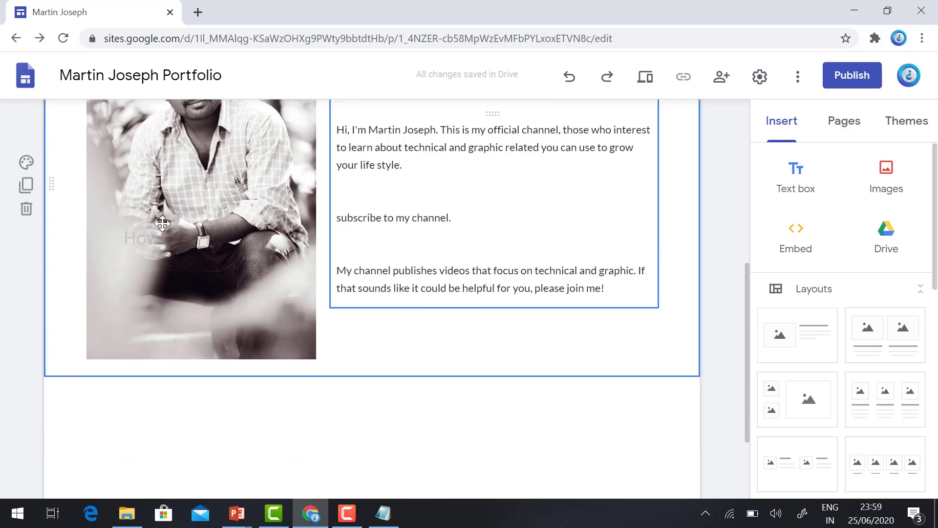
scroll(368, 410, up, 7)
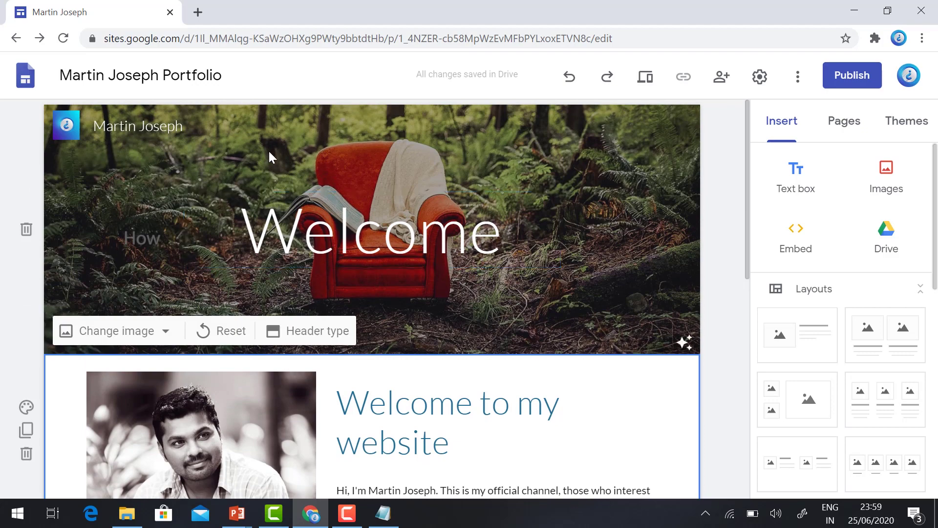
scroll(269, 152, down, 5)
scroll(305, 272, down, 5)
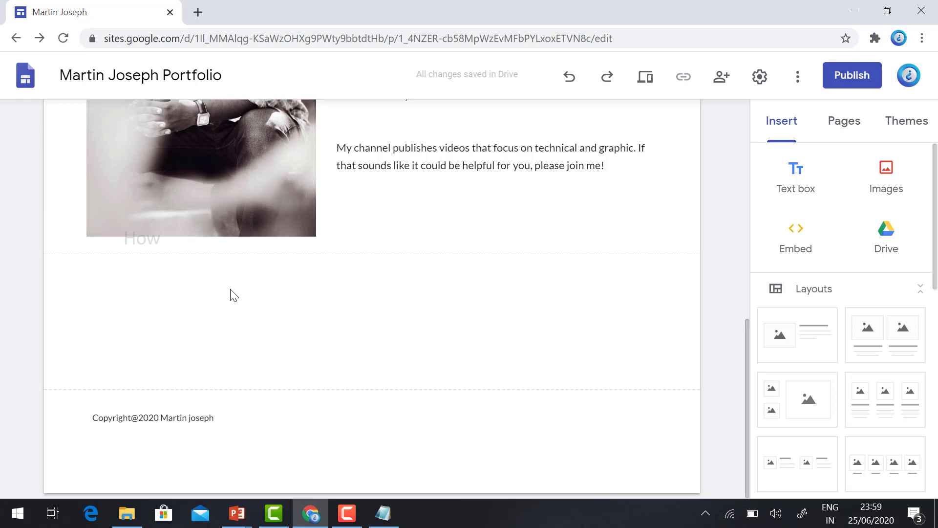
scroll(889, 351, down, 2)
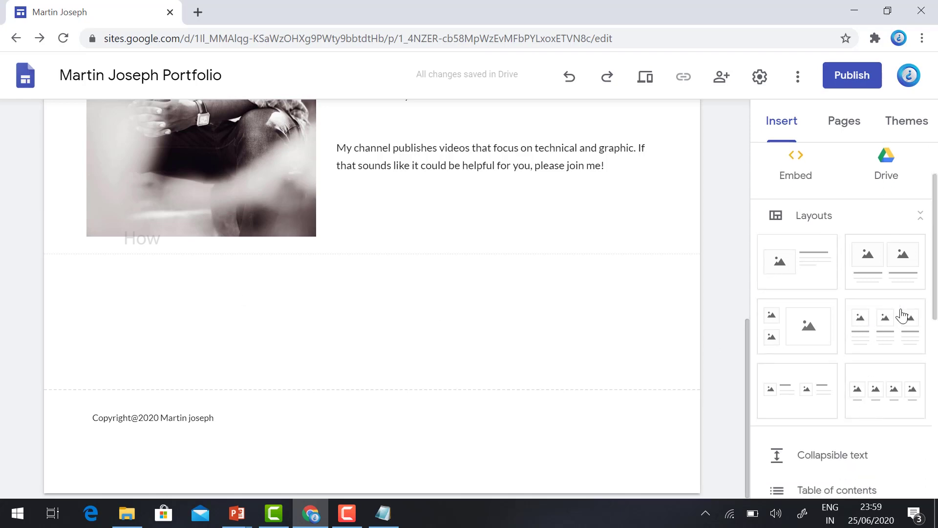
click(885, 327)
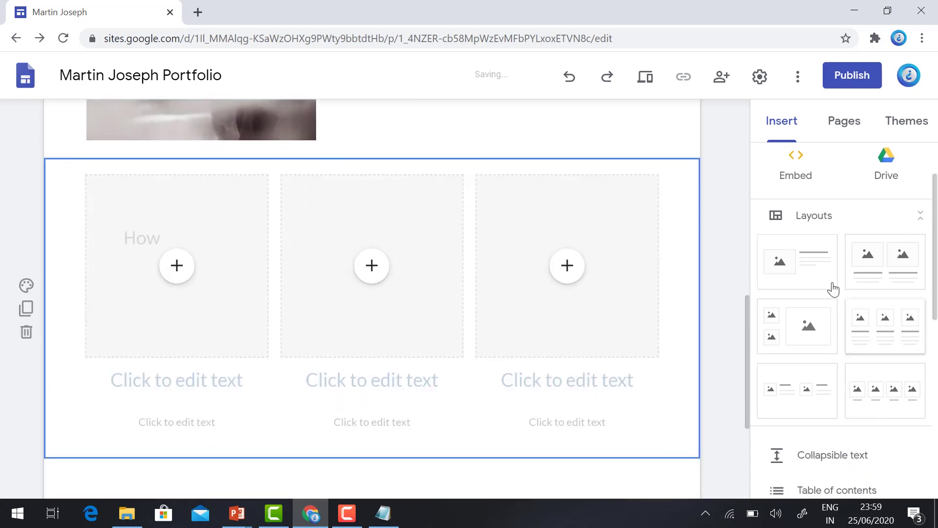
Step: Upload the images download, images and nature-quotes-1 into the three columns and title them "Nature", "Flower" and "River"
click(175, 280)
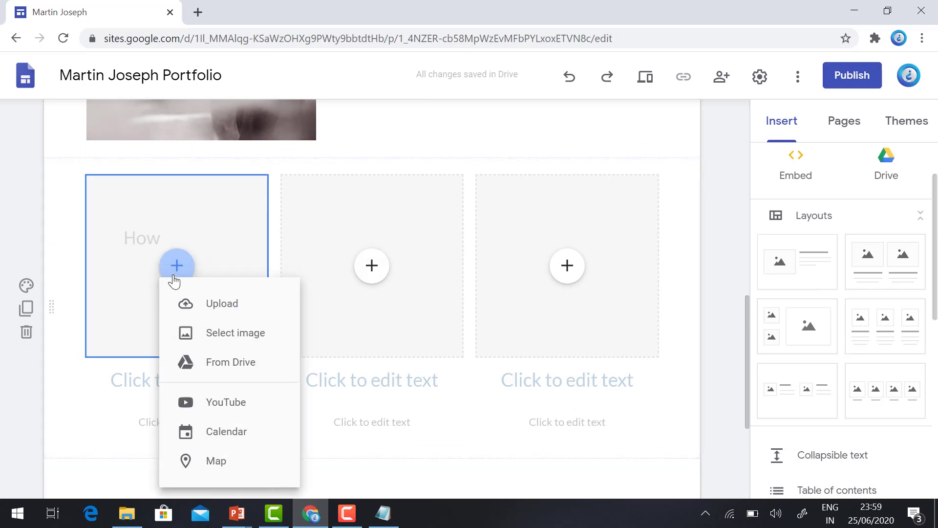
click(202, 303)
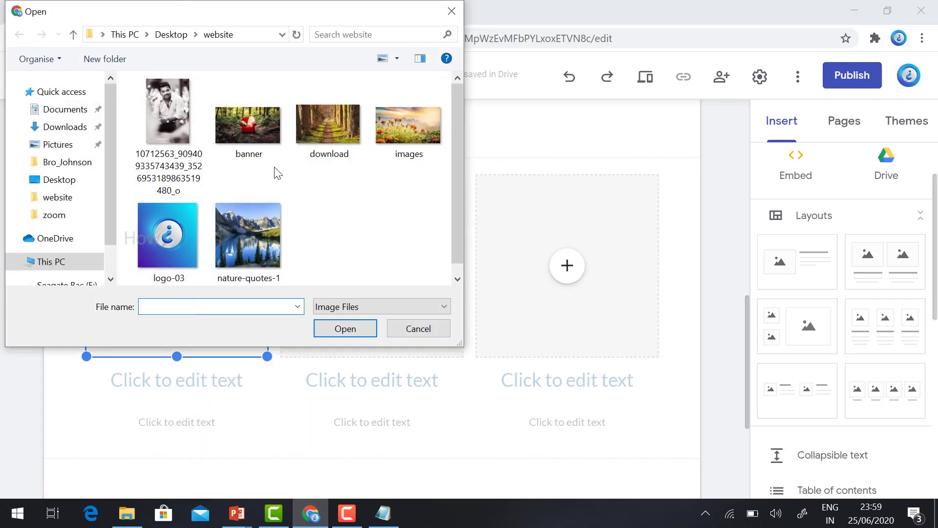
click(327, 131)
click(341, 333)
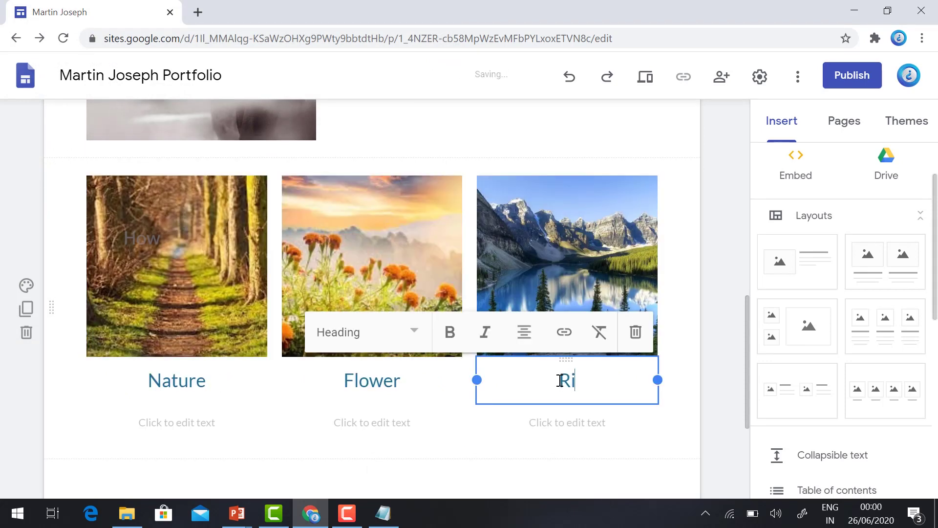
text(ver)
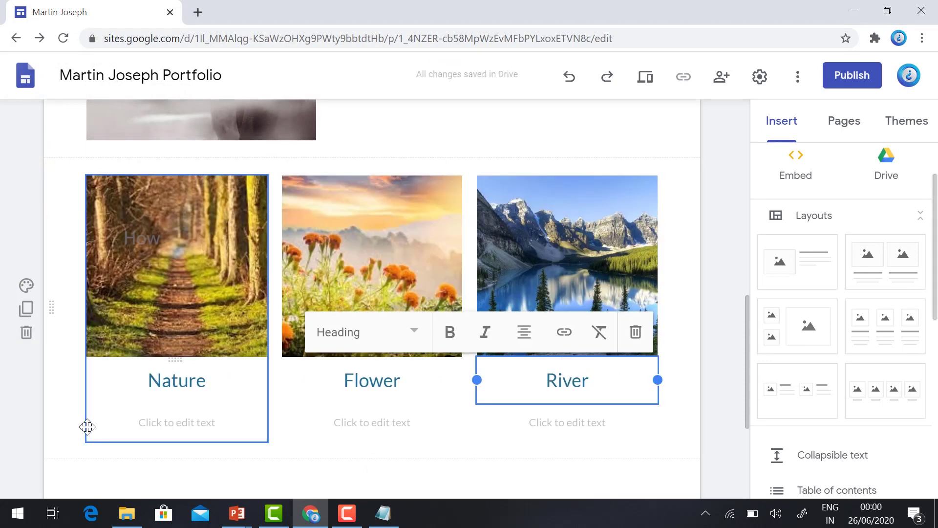
click(163, 422)
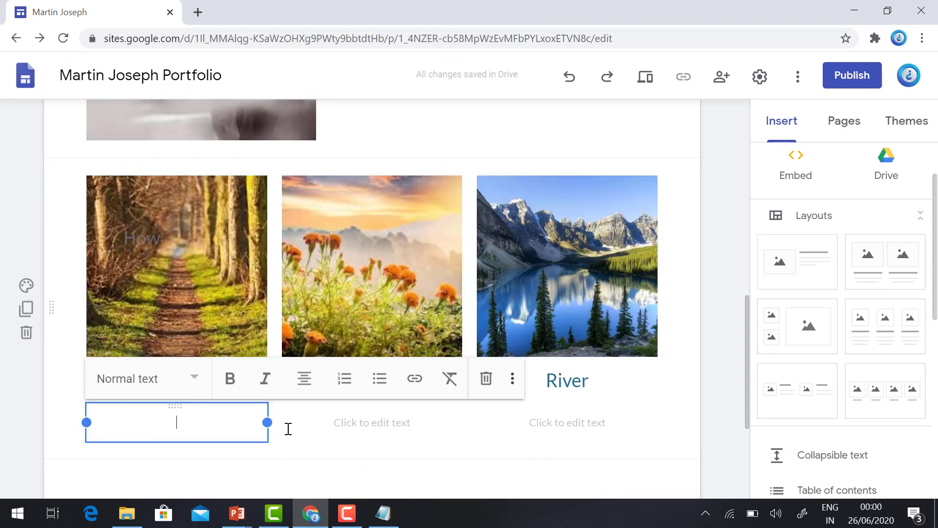
click(366, 427)
click(556, 422)
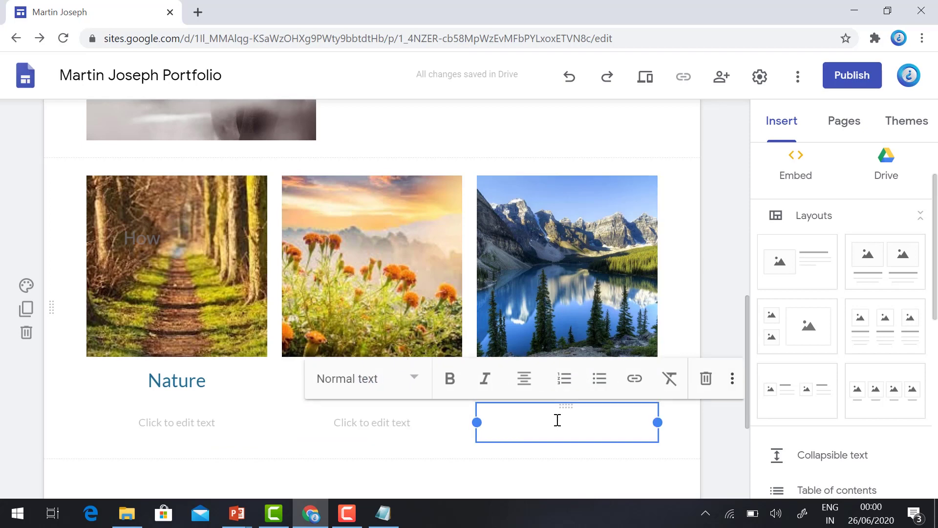
scroll(211, 388, down, 4)
click(233, 306)
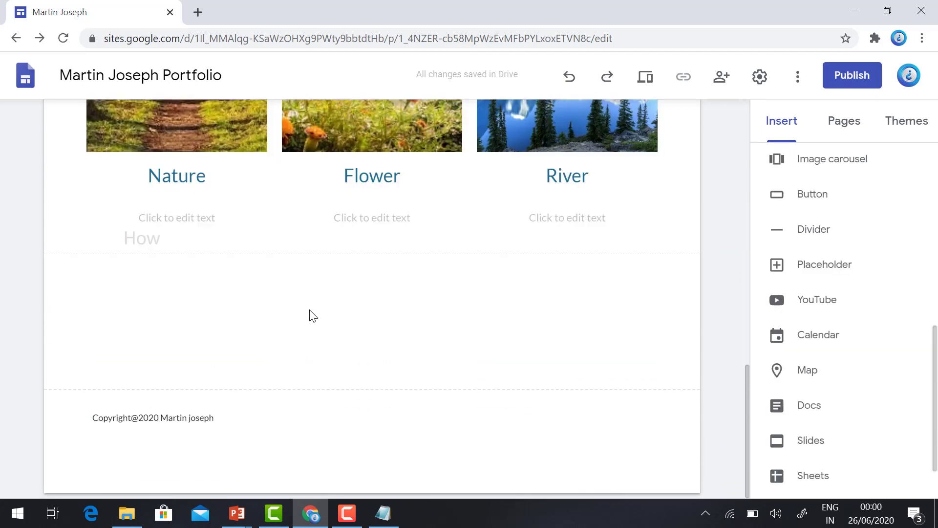
click(807, 305)
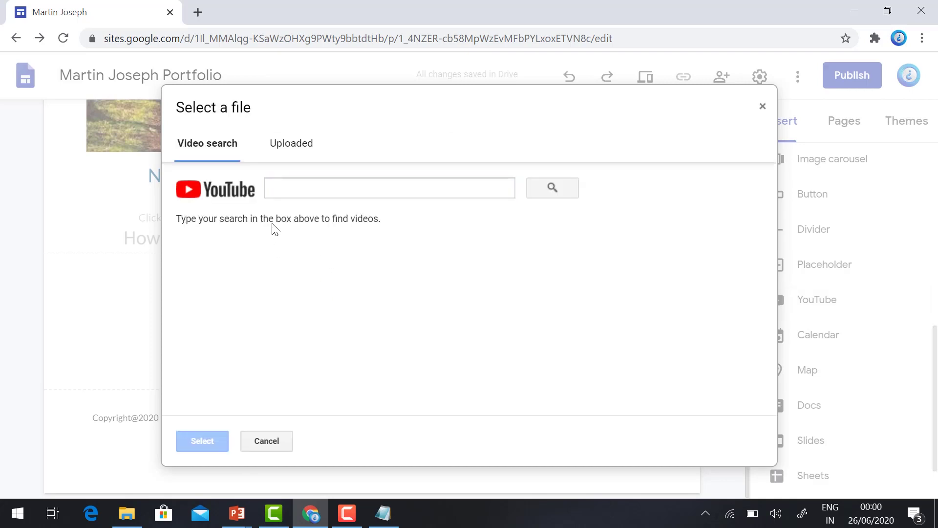
click(284, 189)
text(https://www.youtube.com/watch?v=kRRPMwvzSjA&t=34s)
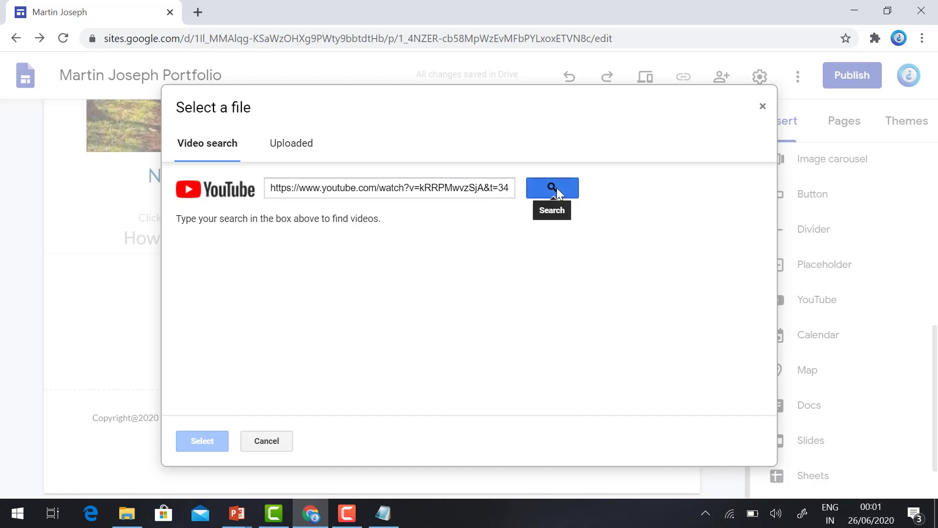
click(556, 188)
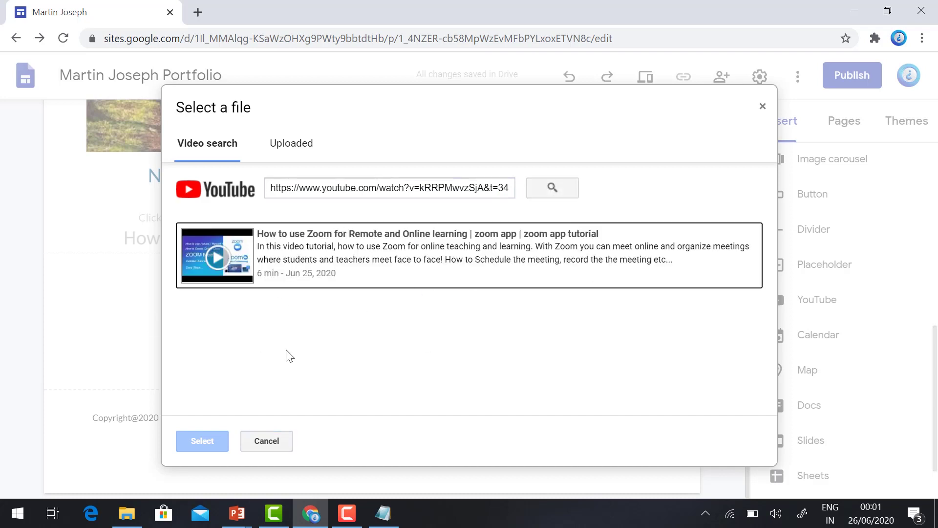
click(344, 283)
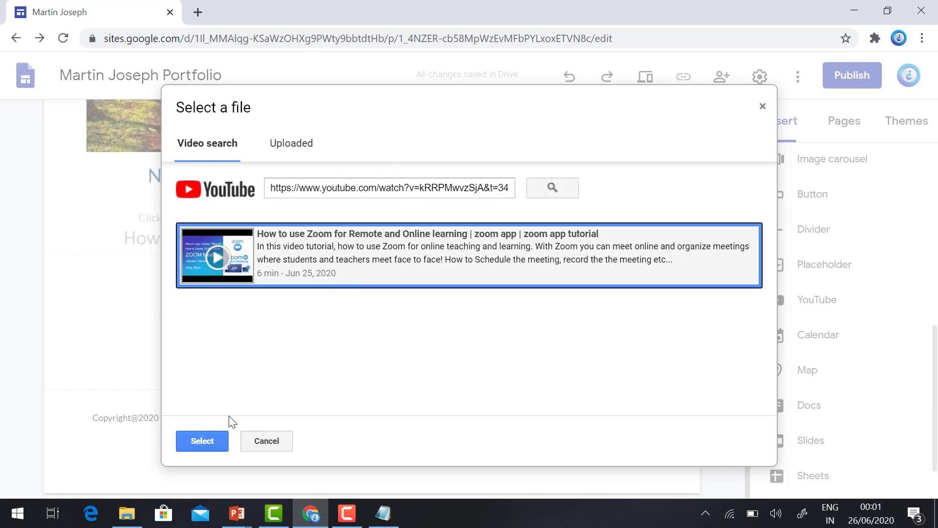
click(205, 441)
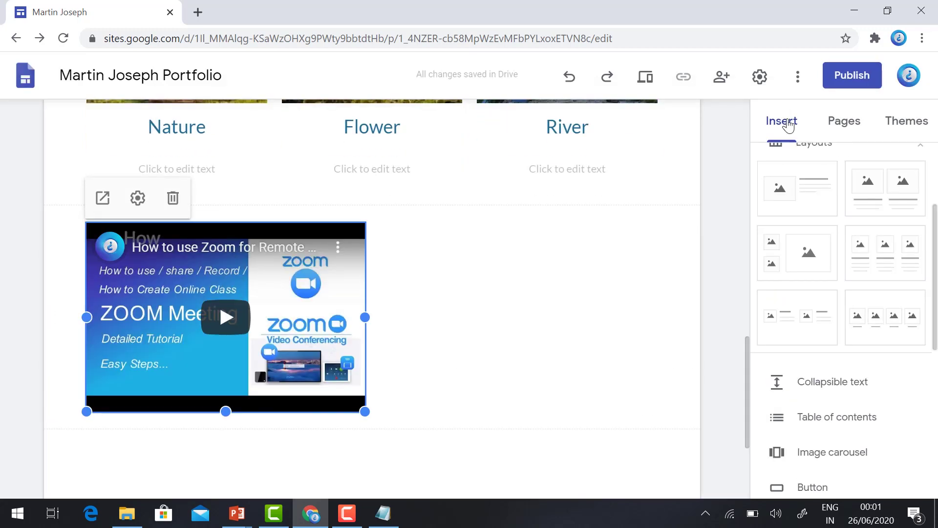
Step: Add a text box beside the video reading "This video is how to use zoom app"
click(788, 125)
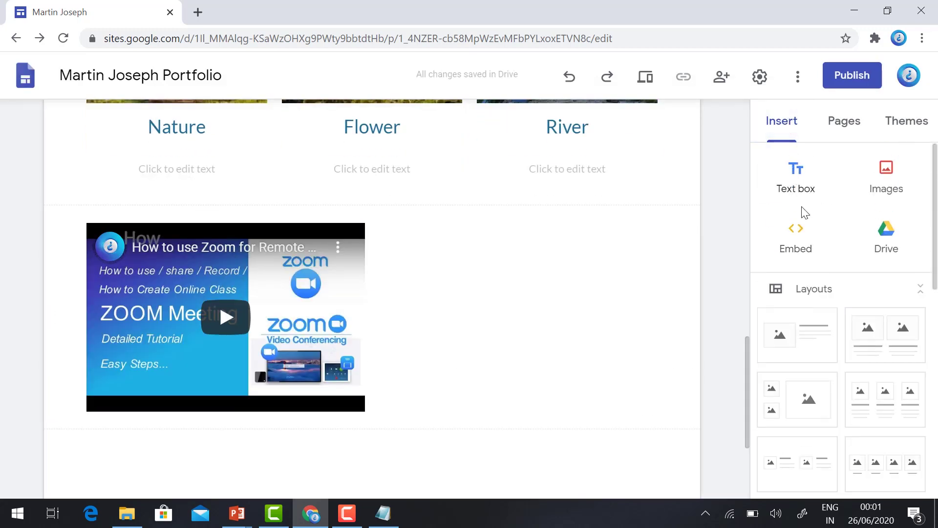
click(801, 180)
click(437, 266)
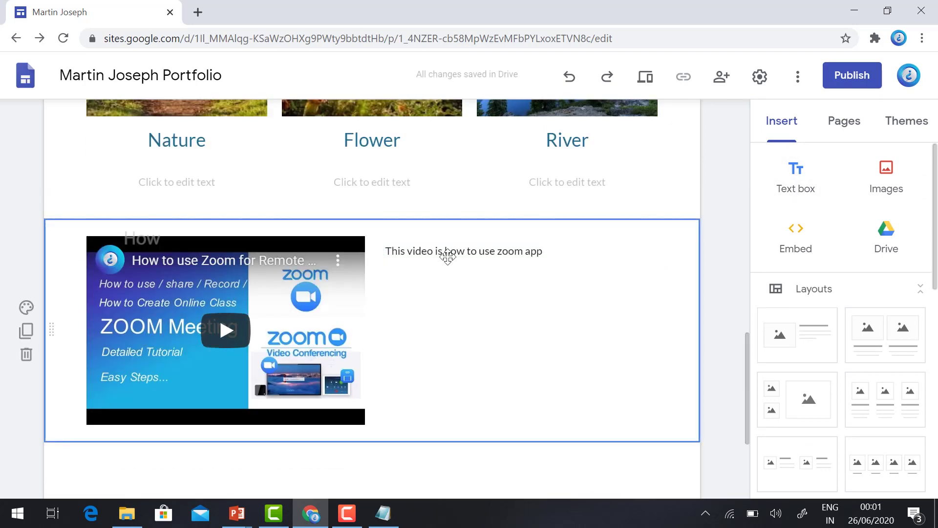
Step: Review the Home page from header to footer and look through the content elements available for insertion
scroll(416, 332, down, 3)
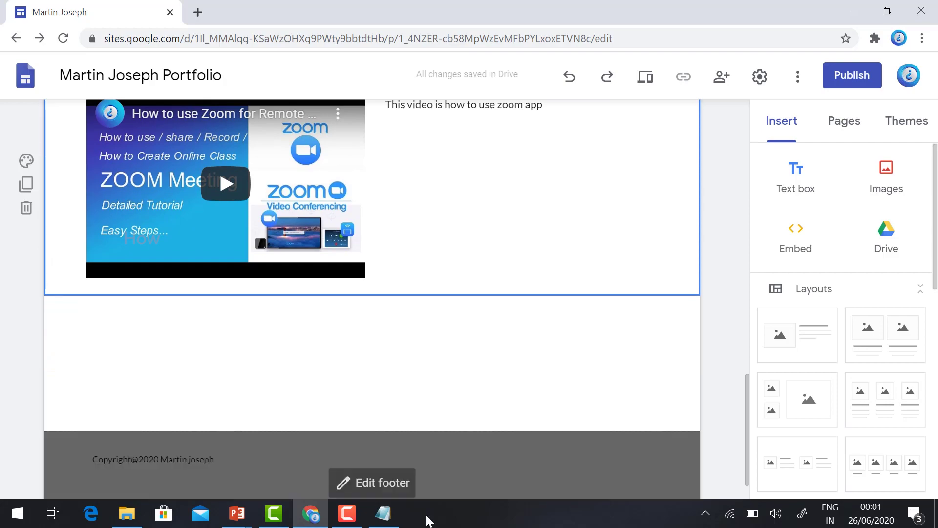
scroll(449, 300, up, 10)
scroll(450, 303, up, 2)
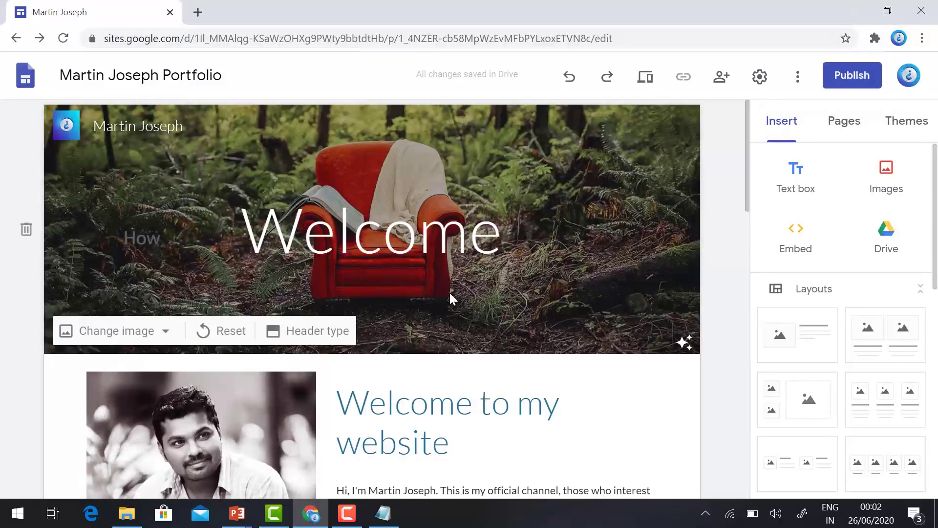
scroll(449, 300, down, 15)
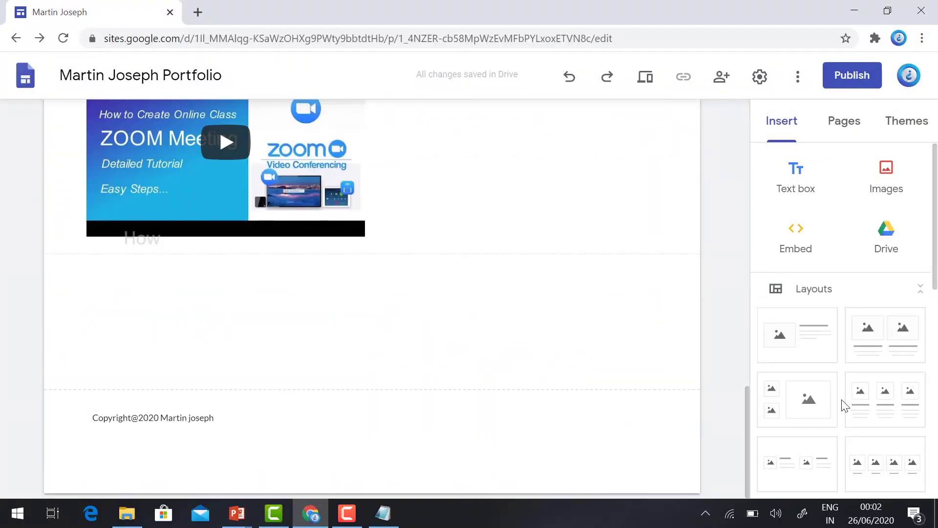
scroll(860, 310, down, 8)
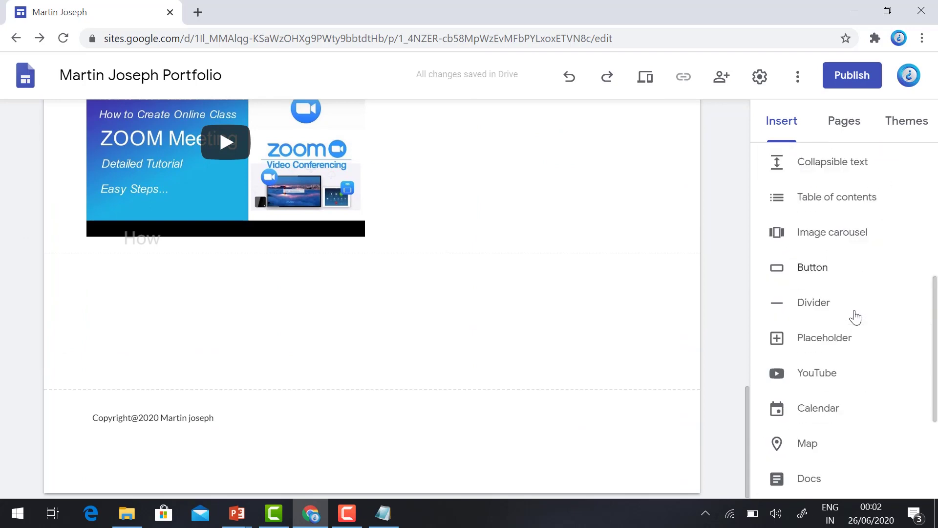
scroll(855, 318, down, 3)
scroll(831, 307, up, 2)
scroll(820, 313, down, 2)
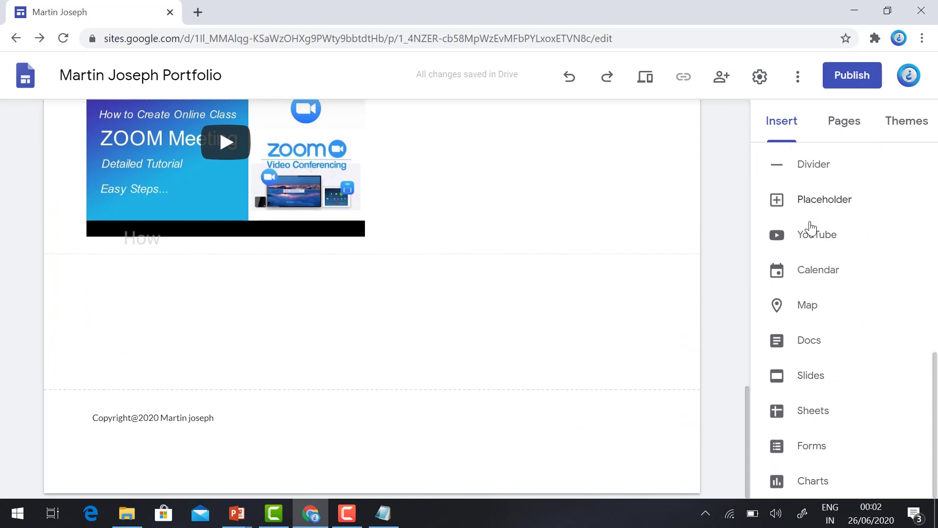
scroll(811, 234, up, 8)
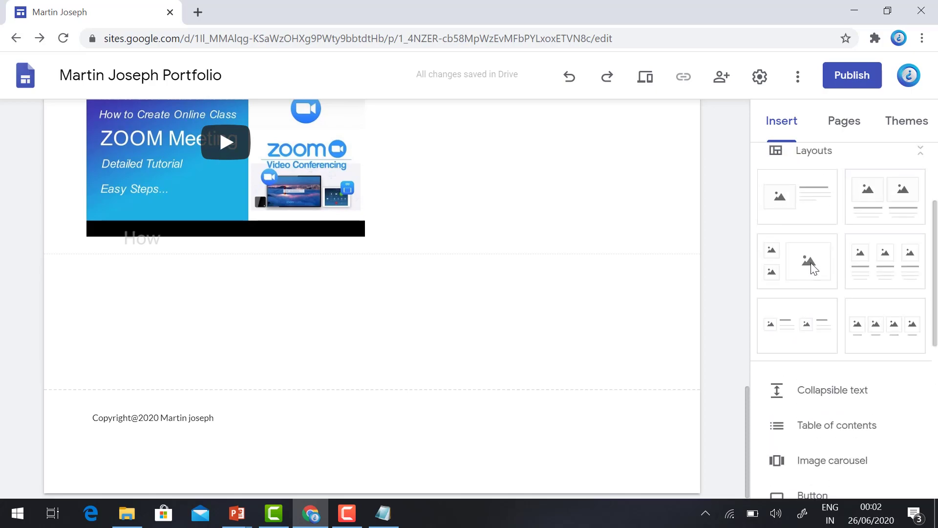
scroll(811, 266, up, 2)
scroll(309, 303, up, 10)
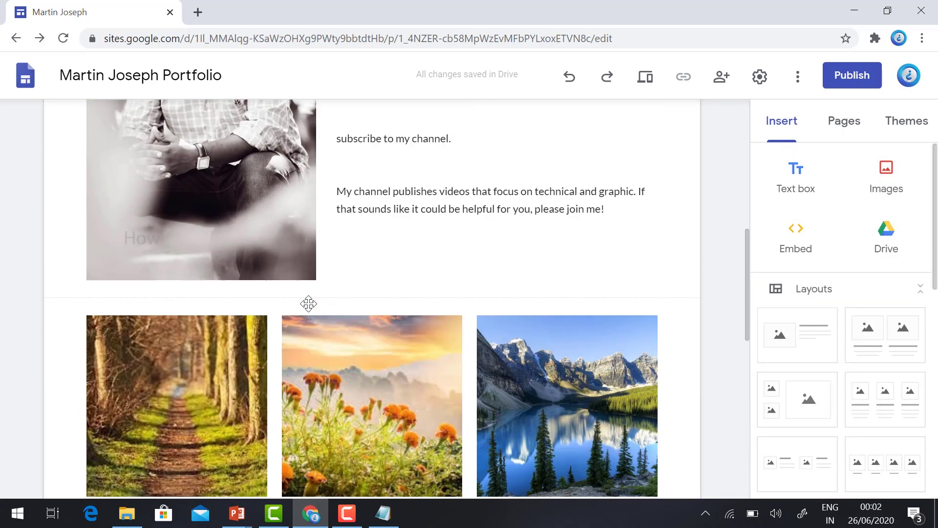
scroll(309, 304, up, 2)
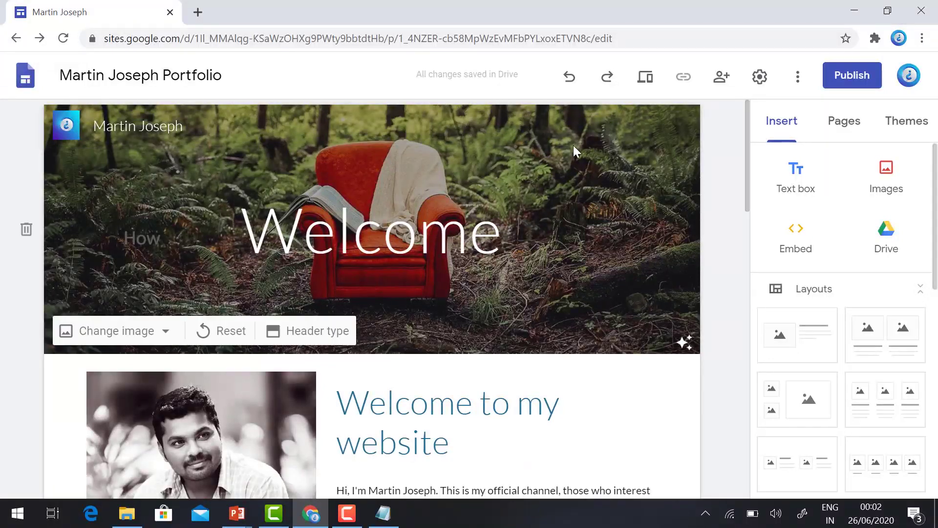
Step: Create a new page named "About me" and check its header and footer
click(841, 126)
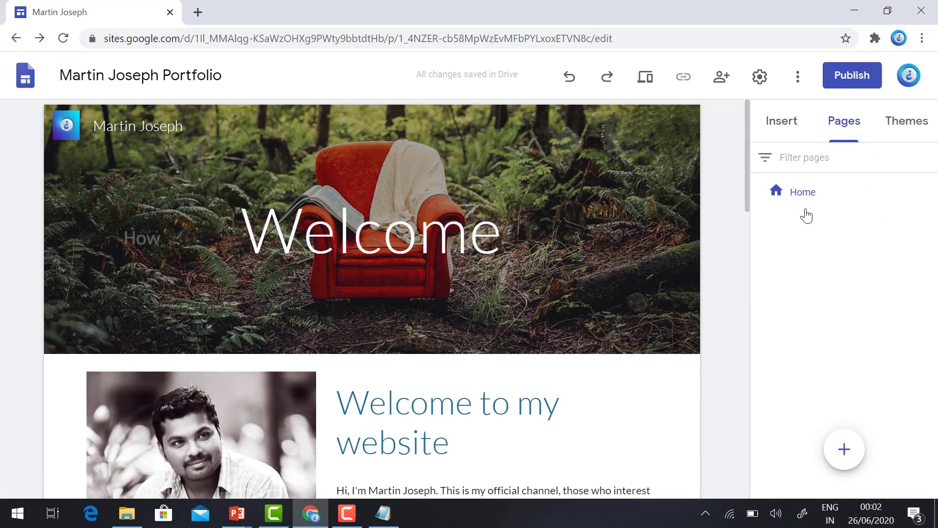
click(383, 257)
click(845, 451)
text(About me)
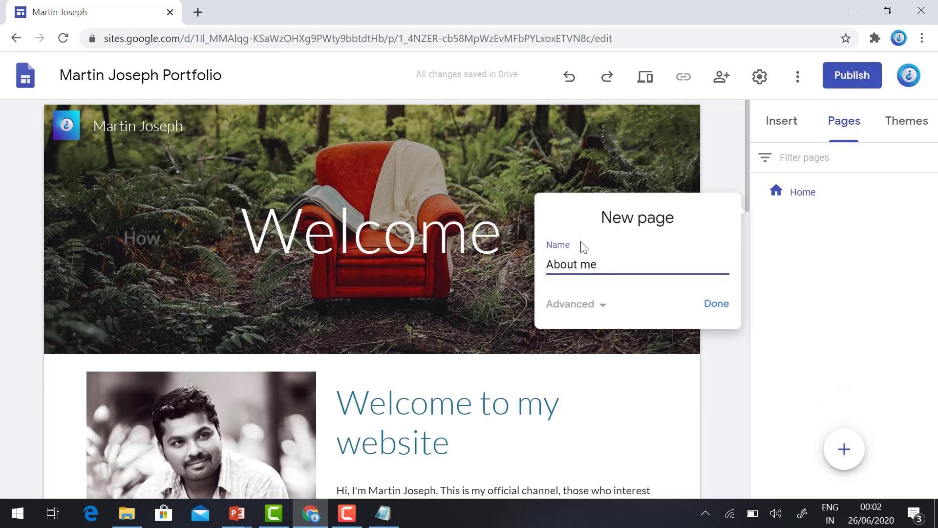
click(715, 305)
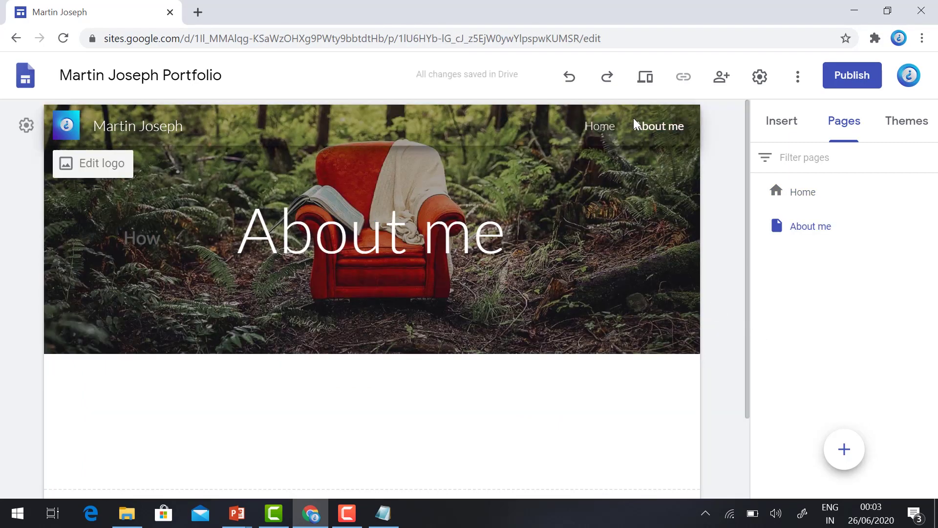
mouse_move(866, 220)
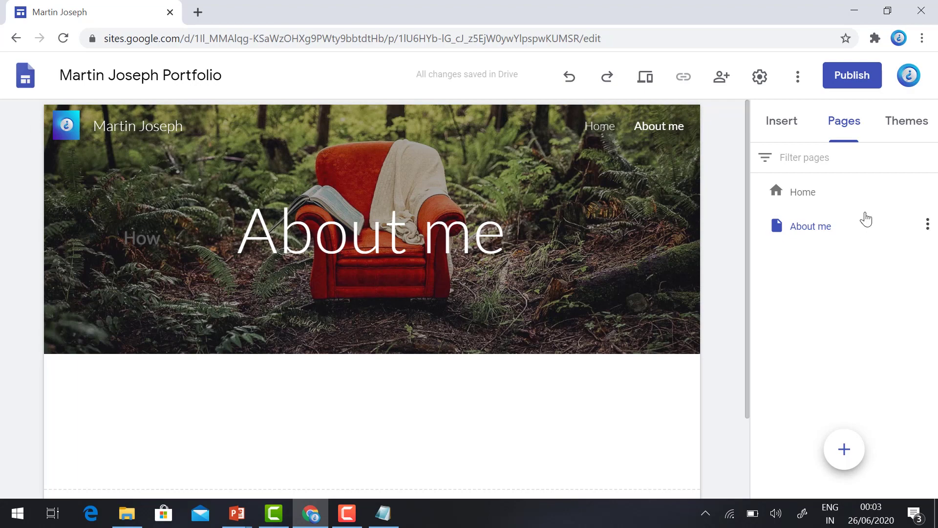
scroll(225, 327, down, 2)
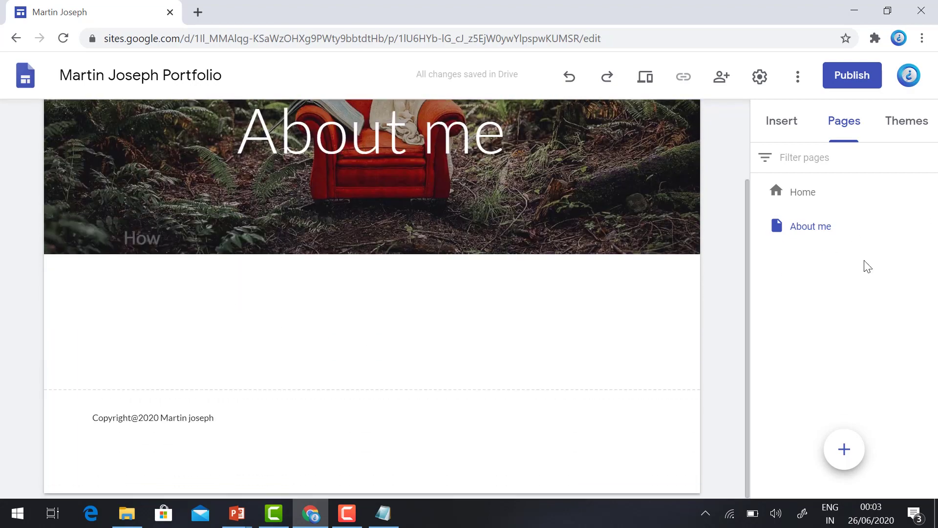
Step: Add a layout of two stacked landscape images beside a large portrait to the About me page, with a text box below reading "This is my about page"
click(782, 121)
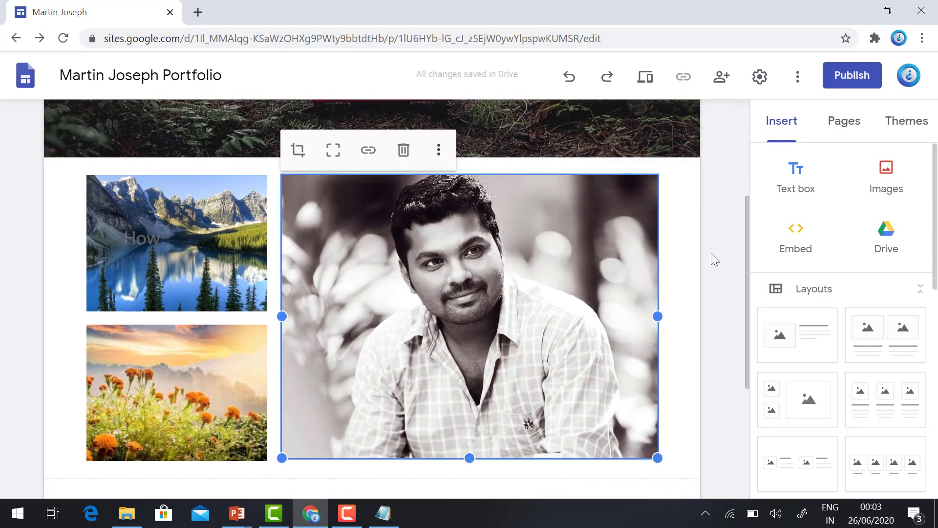
click(702, 248)
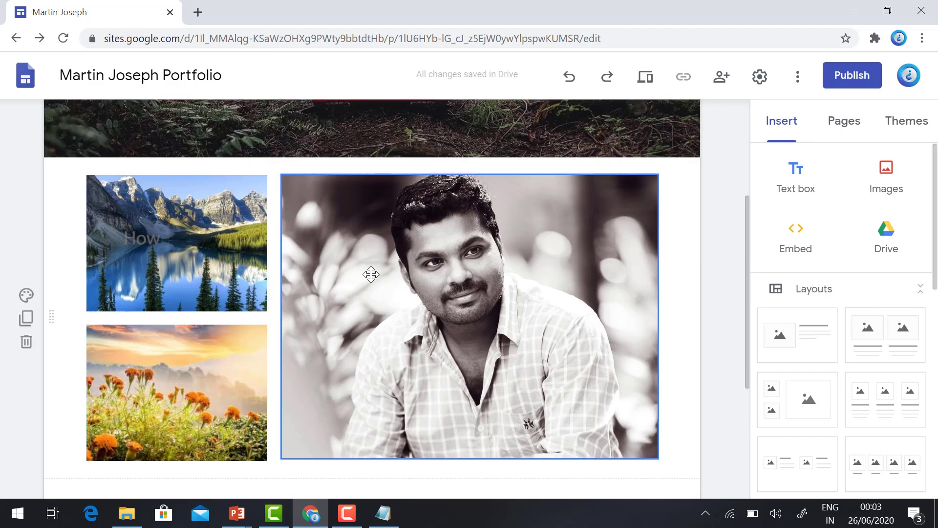
scroll(589, 252, down, 3)
click(795, 178)
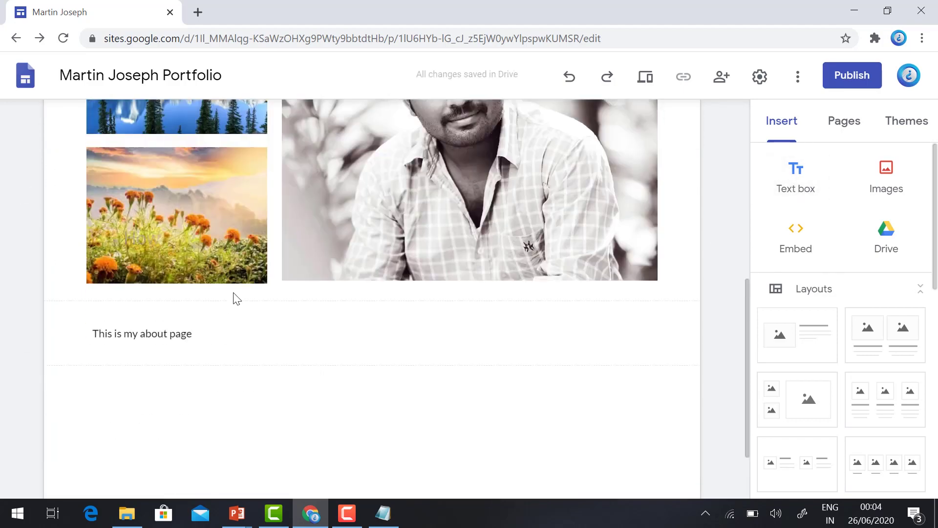
scroll(236, 295, up, 5)
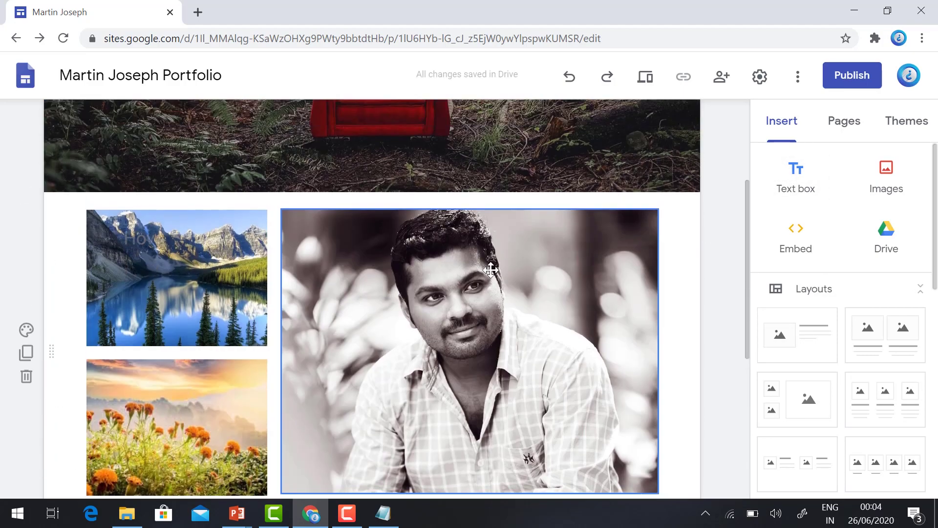
Step: Review the About me page in the editor and in the site preview, from header to footer
click(842, 122)
scroll(538, 239, up, 1)
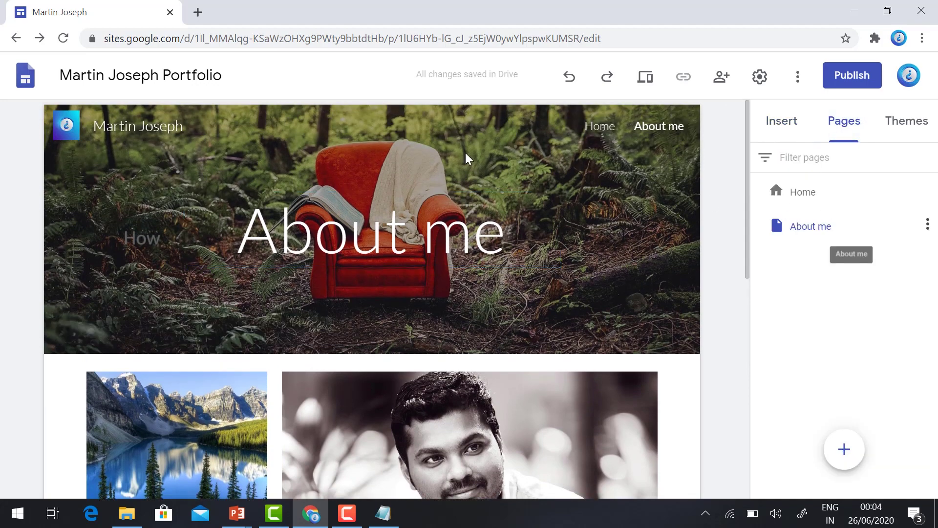
click(400, 198)
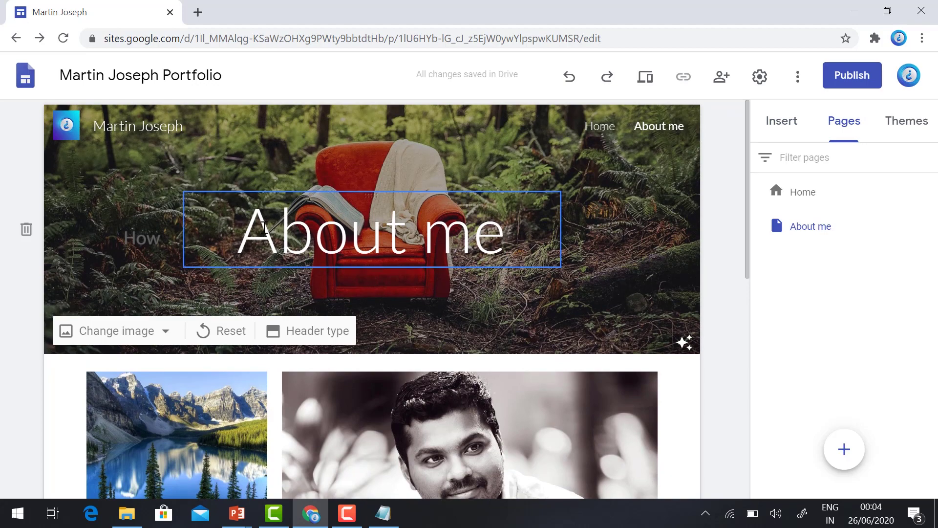
click(646, 78)
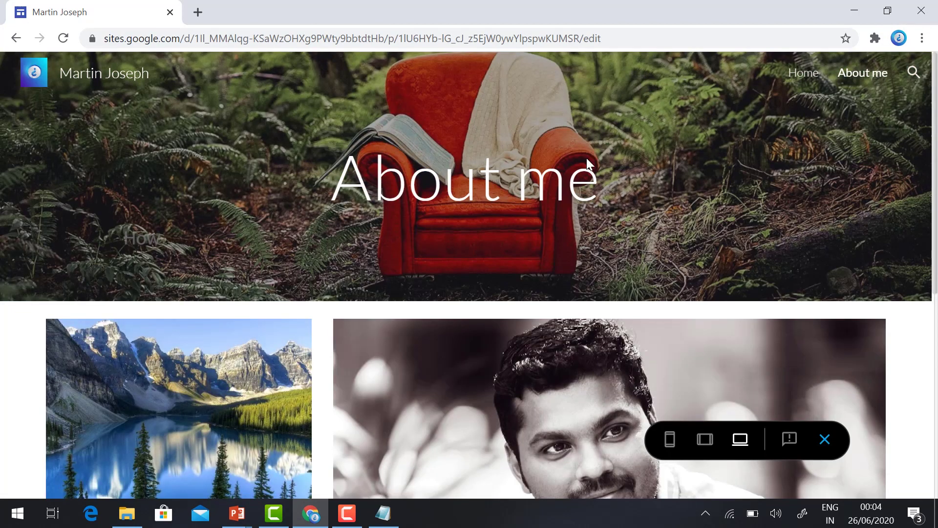
scroll(479, 236, down, 7)
scroll(479, 236, up, 7)
Step: Check the Home page down to its footer in the preview, and return to the About me page through the site navigation
click(805, 74)
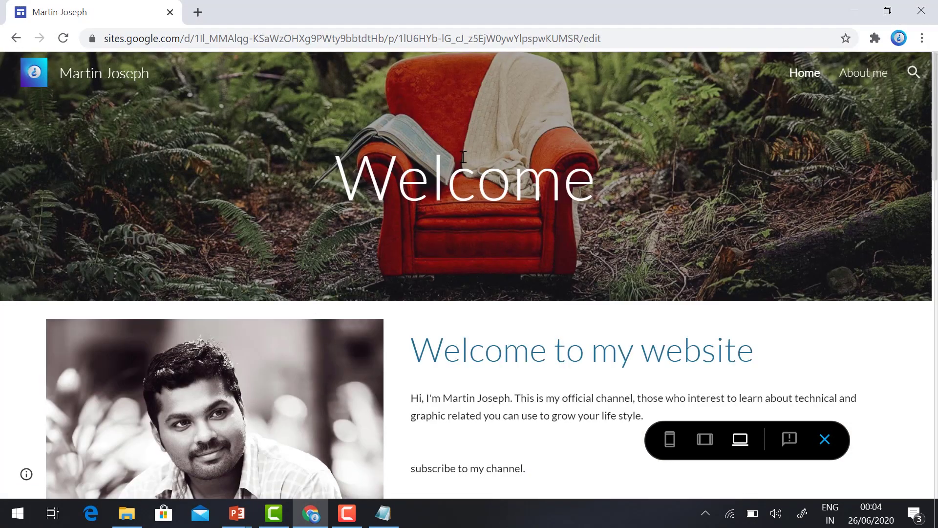
scroll(485, 279, down, 14)
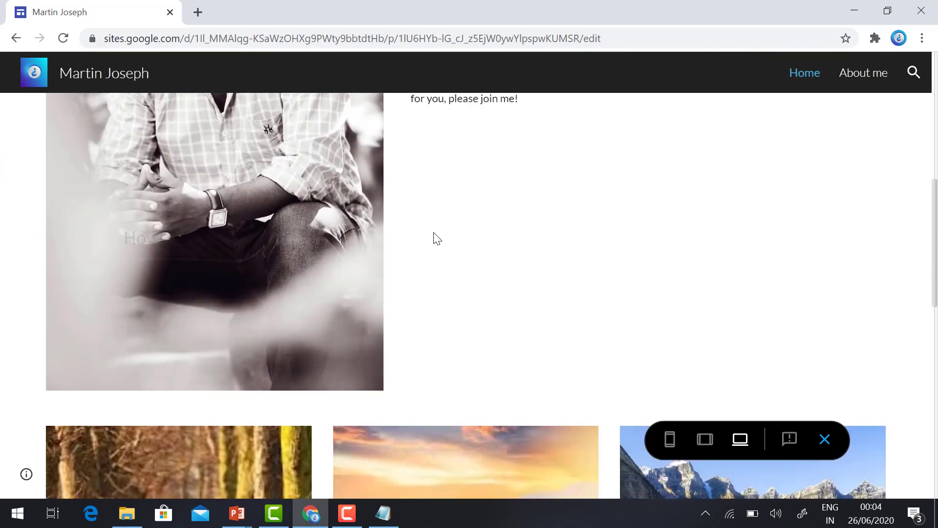
scroll(695, 272, down, 6)
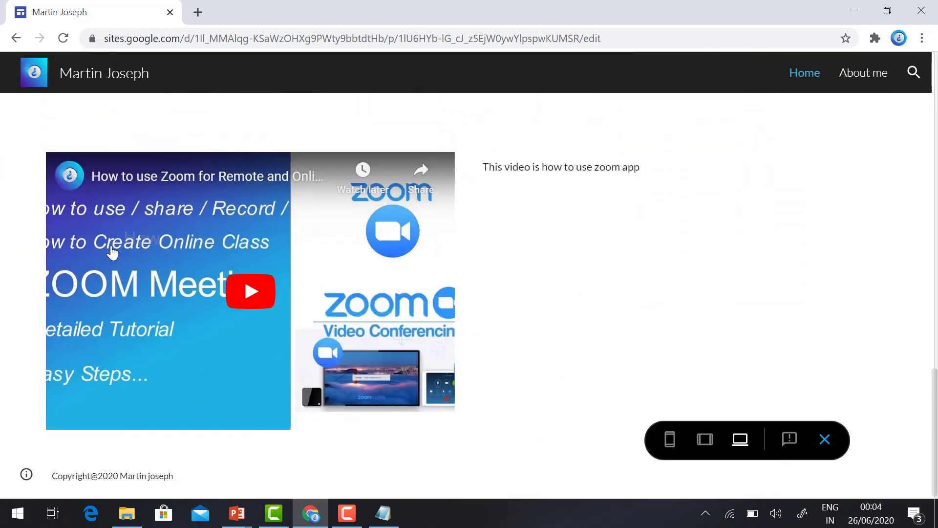
click(806, 73)
click(865, 73)
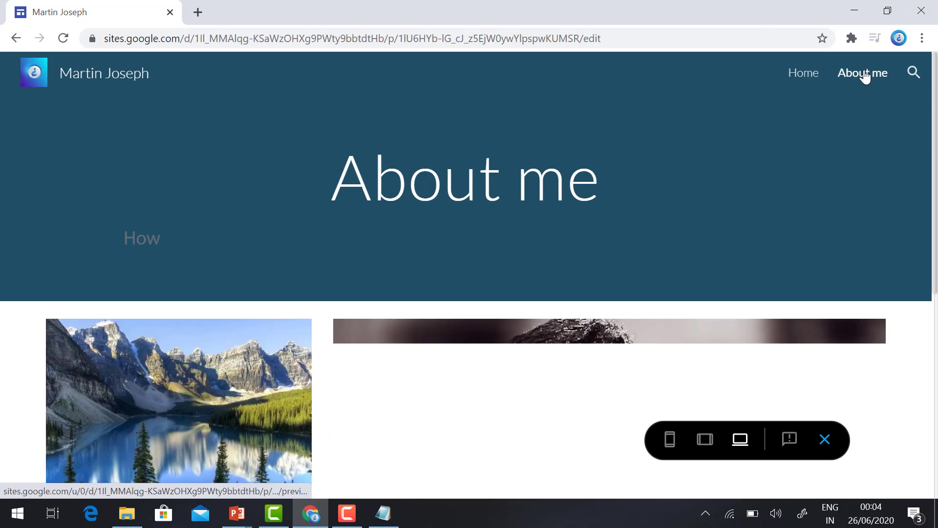
scroll(600, 324, down, 6)
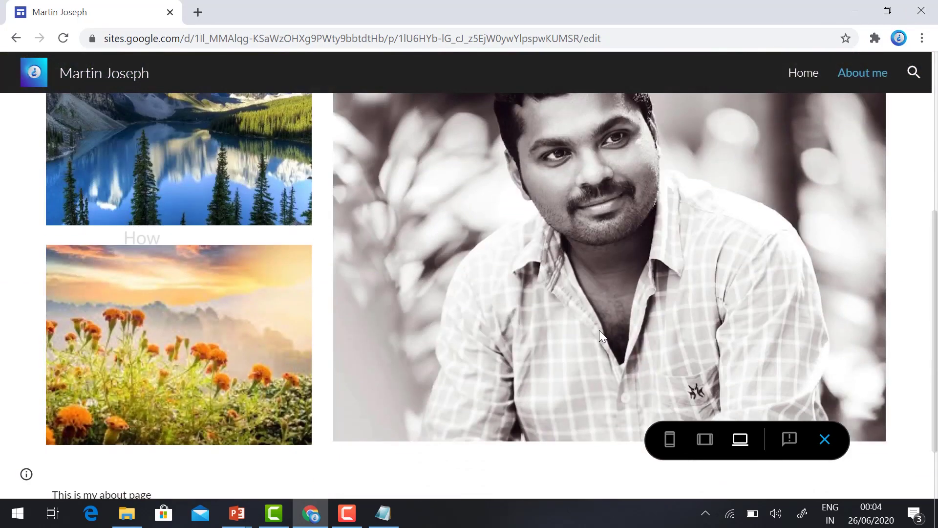
scroll(680, 489, up, 4)
Step: Preview the site at phone size, follow the About me link from the navigation sidebar, and leave the preview
click(670, 436)
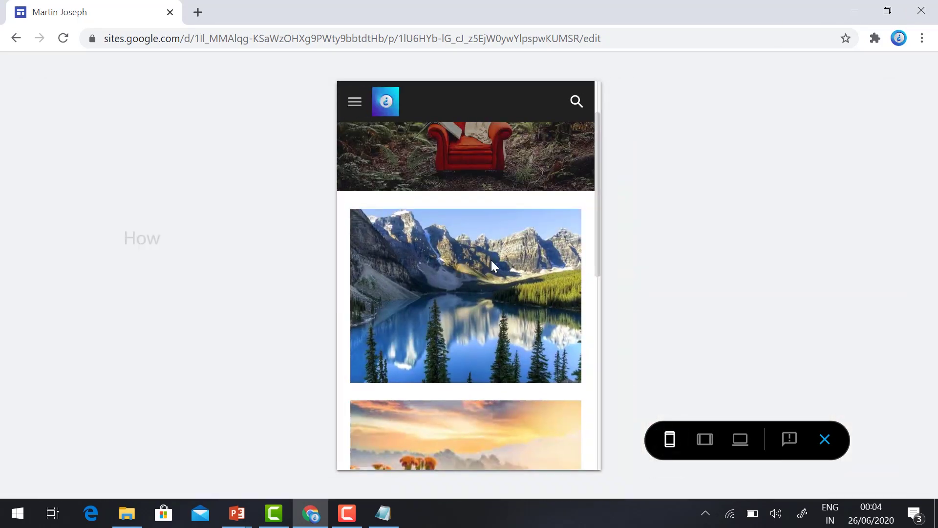
scroll(491, 264, up, 3)
click(355, 100)
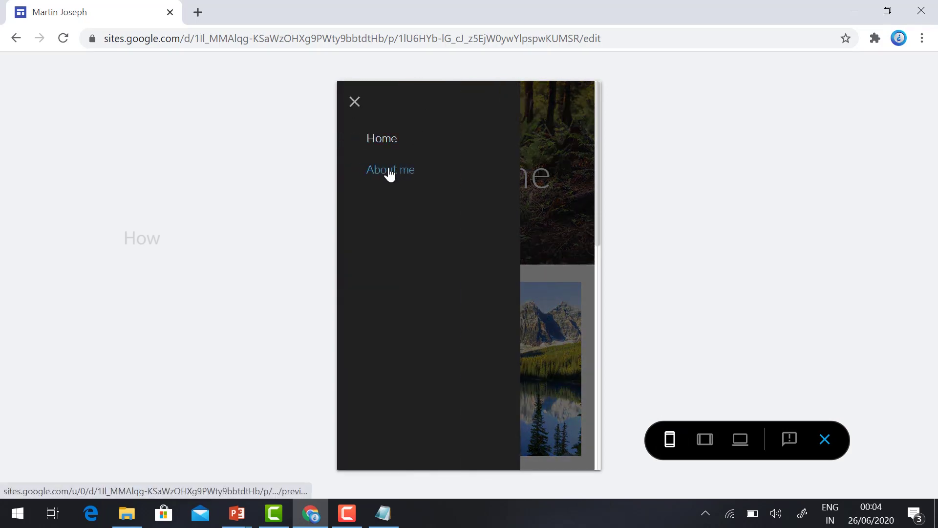
click(390, 171)
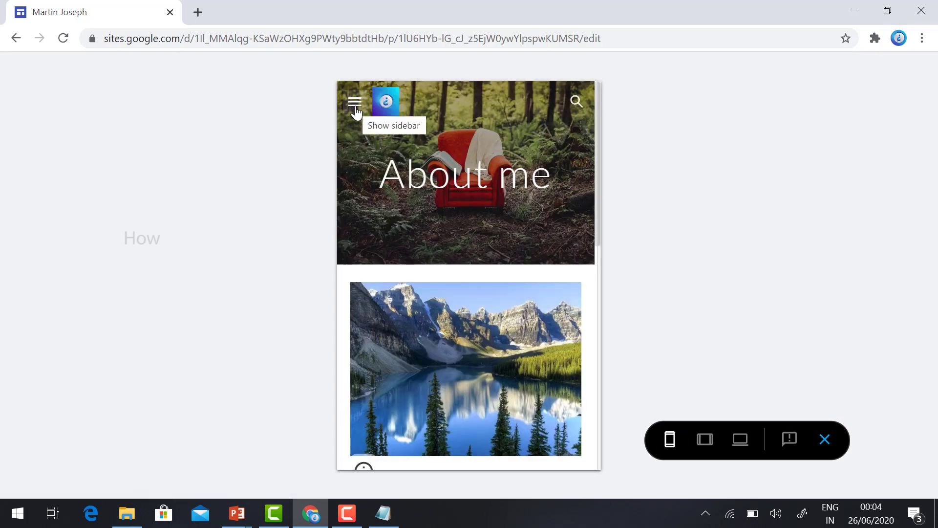
key(Escape)
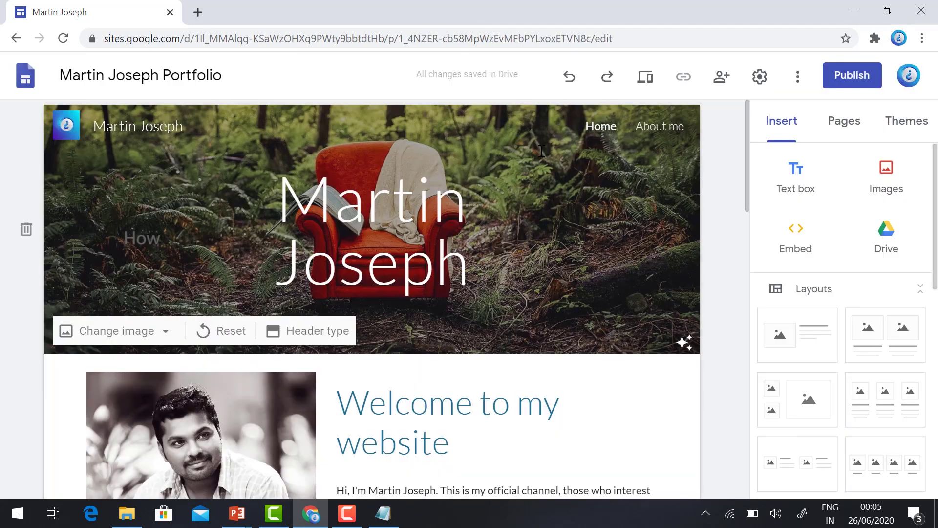
Step: Publish the site to the web with the owner's name without spaces as the web address, and open the published site
click(845, 80)
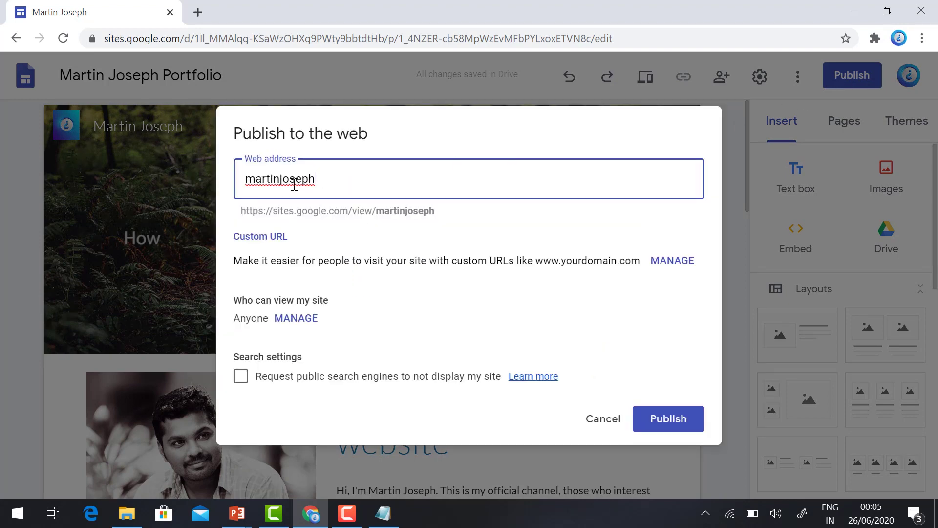
click(247, 211)
drag(376, 210, 313, 218)
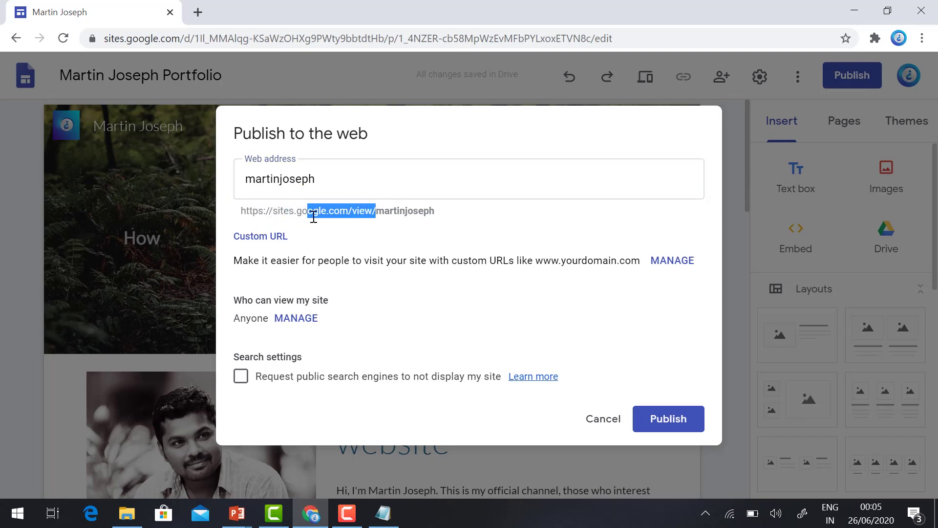
click(452, 220)
drag(376, 210, 236, 216)
click(447, 217)
click(236, 217)
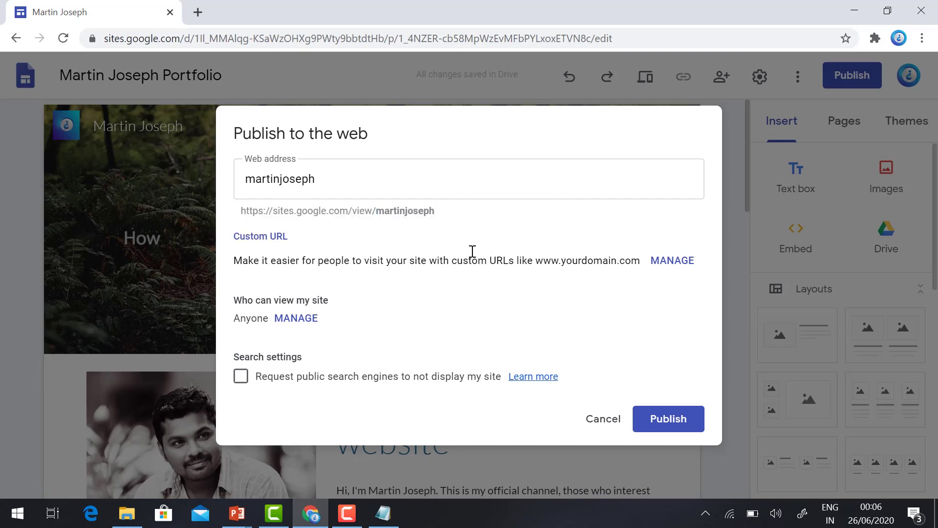
click(679, 429)
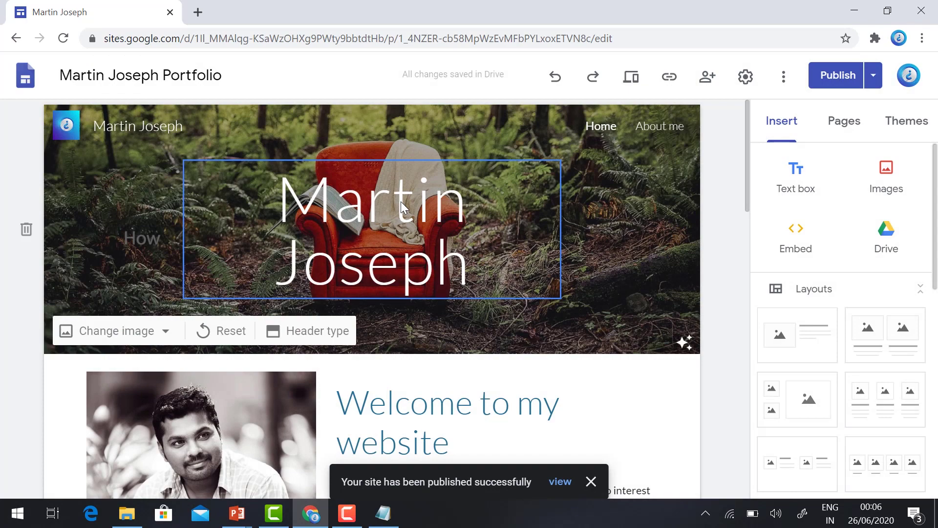
click(567, 484)
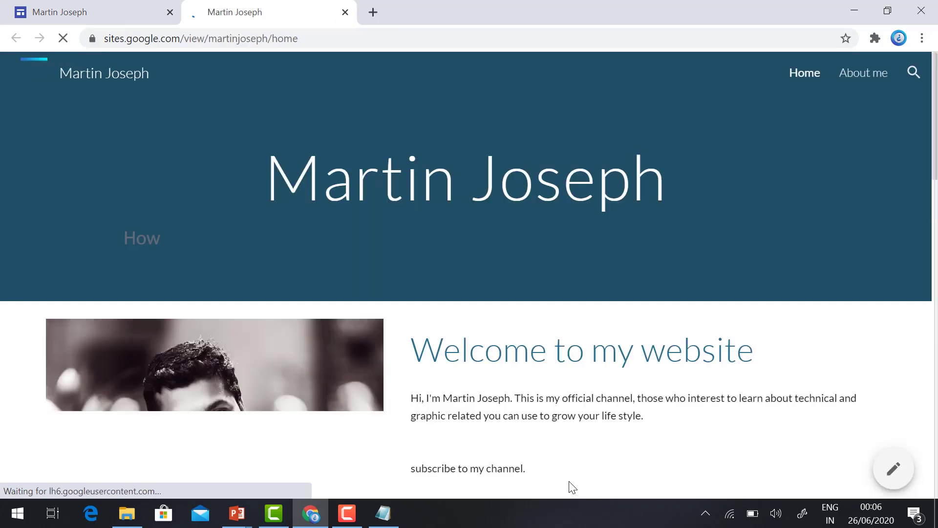